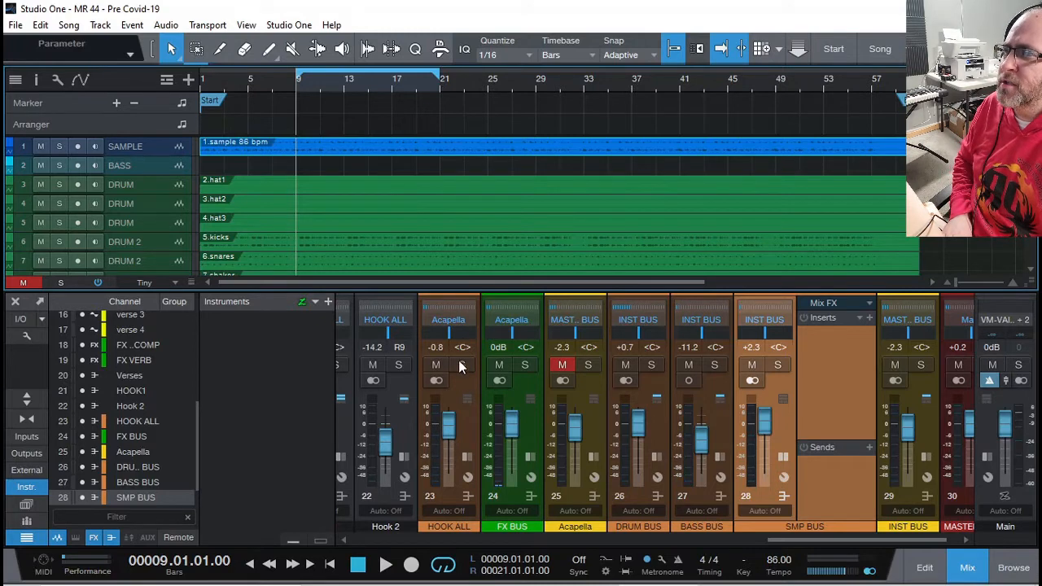
- Play the song from bar 9, then stop and loop bars 1 to 61 around the sample
{"action": "key", "text": "space"}
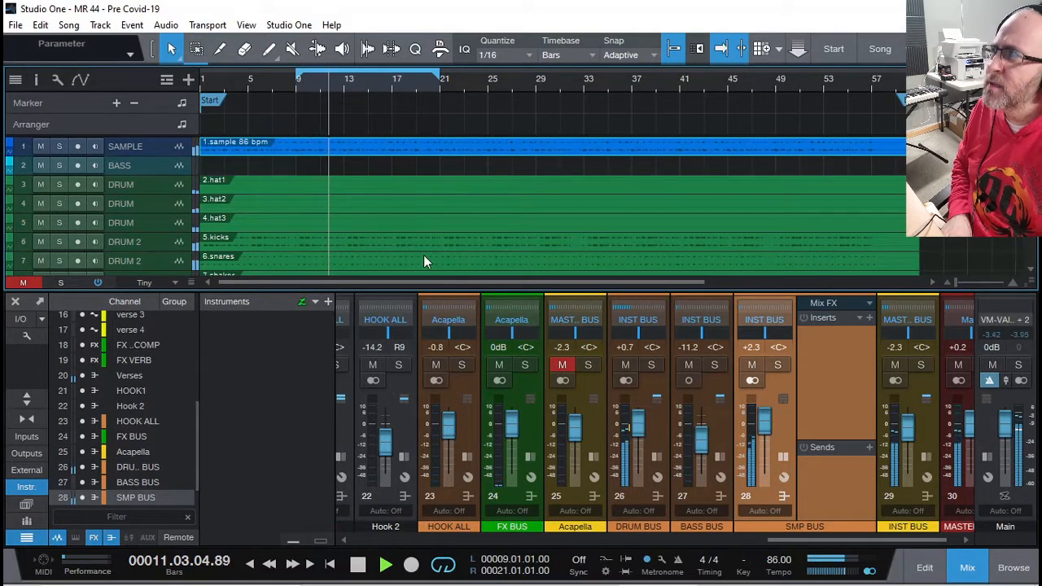
{"action": "key", "text": "space"}
{"action": "key", "text": "p"}
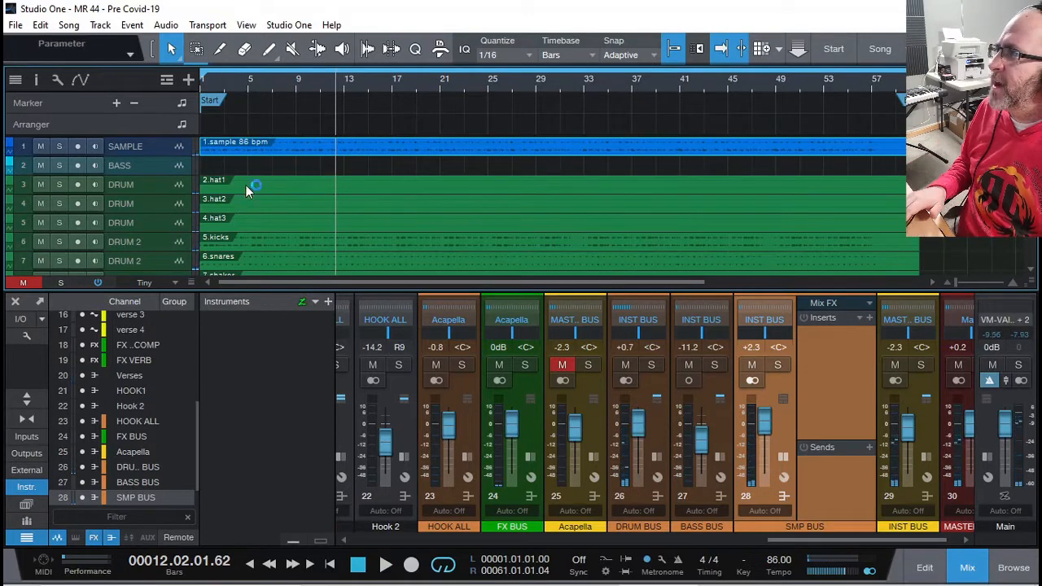
- Enlarge the tracks to Normal height, reselect the SAMPLE track, and bring the mixer back
{"action": "key", "text": "F3"}
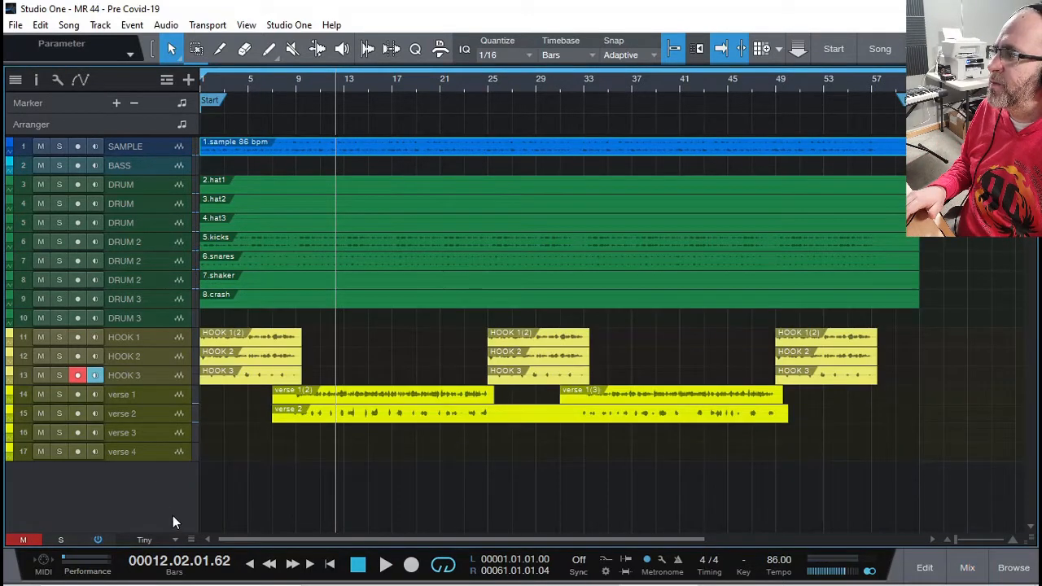
{"action": "left_click_drag", "start_coordinate": [191, 539], "coordinate": [194, 481]}
{"action": "scroll", "coordinate": [294, 464], "scroll_direction": "up", "scroll_amount": 5}
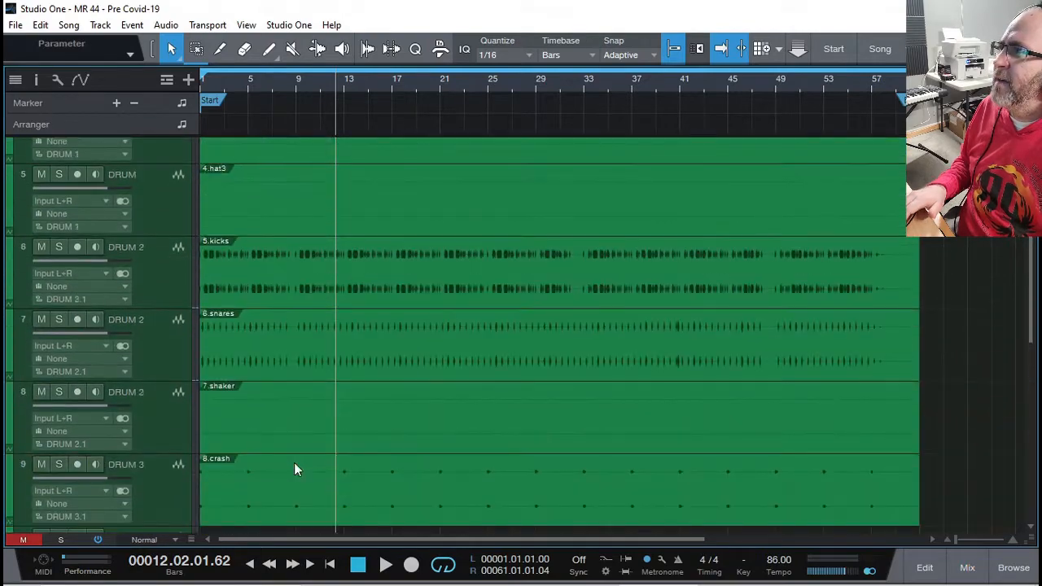
{"action": "left_click", "coordinate": [271, 185]}
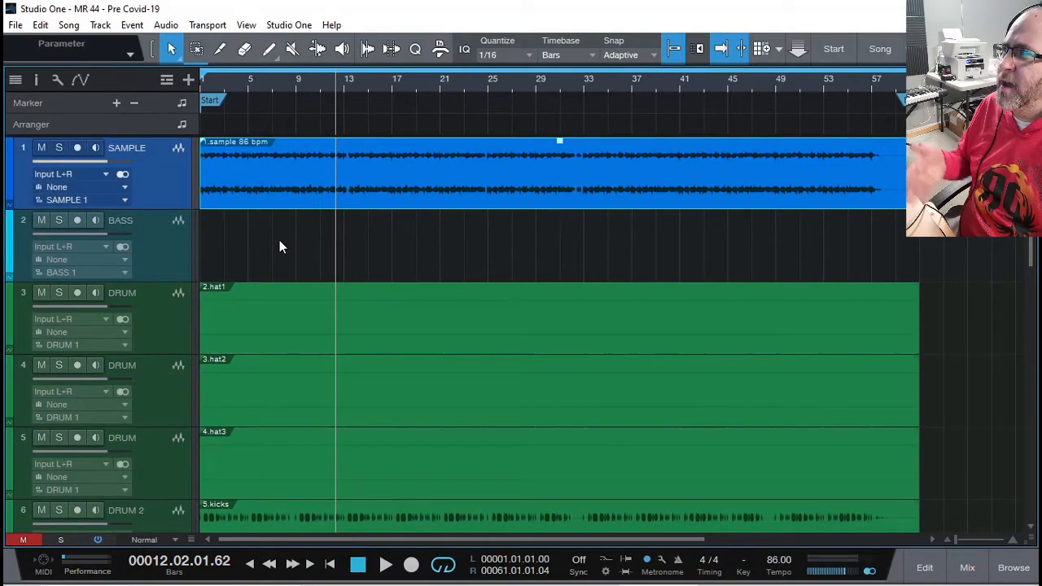
{"action": "left_click", "coordinate": [279, 241]}
{"action": "left_click", "coordinate": [151, 256]}
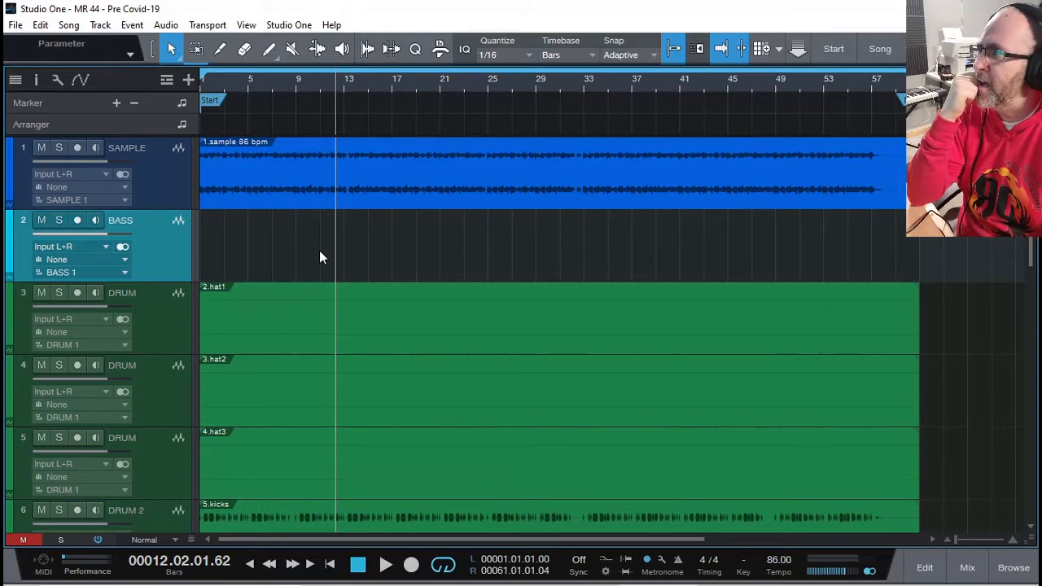
{"action": "left_click", "coordinate": [184, 183]}
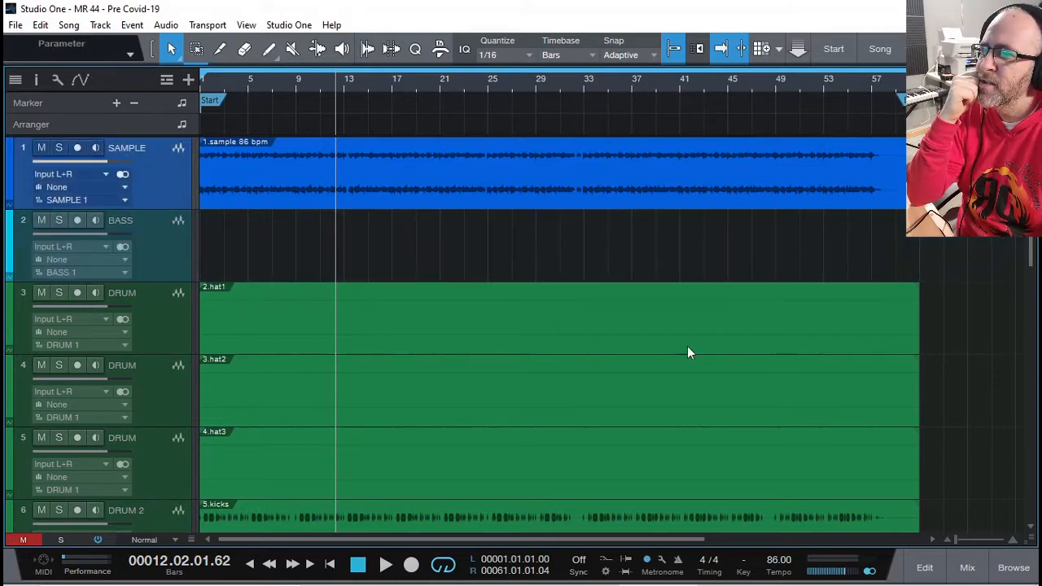
{"action": "left_click", "coordinate": [969, 568]}
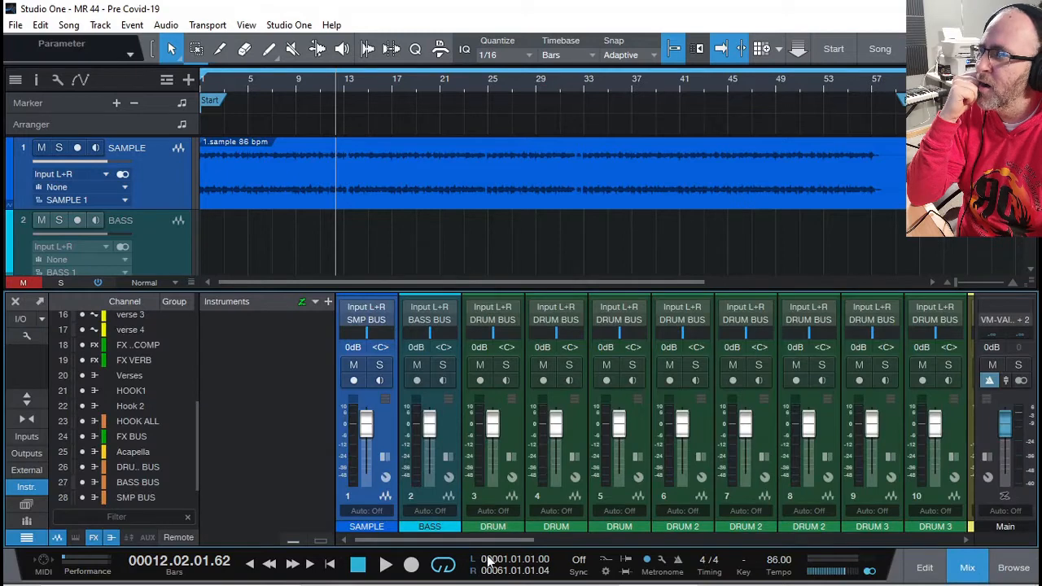
- Insert Guitar Rig 6 on the SMP BUS channel, found by searching 'GUITAR'
{"action": "left_click_drag", "start_coordinate": [480, 541], "coordinate": [892, 545]}
{"action": "left_click", "coordinate": [799, 447]}
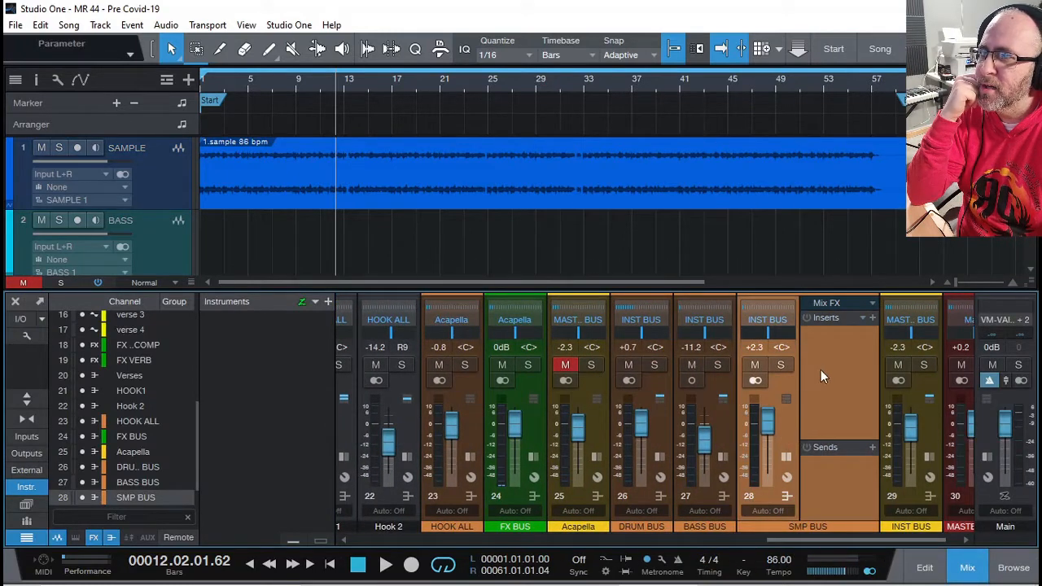
{"action": "left_click", "coordinate": [873, 318]}
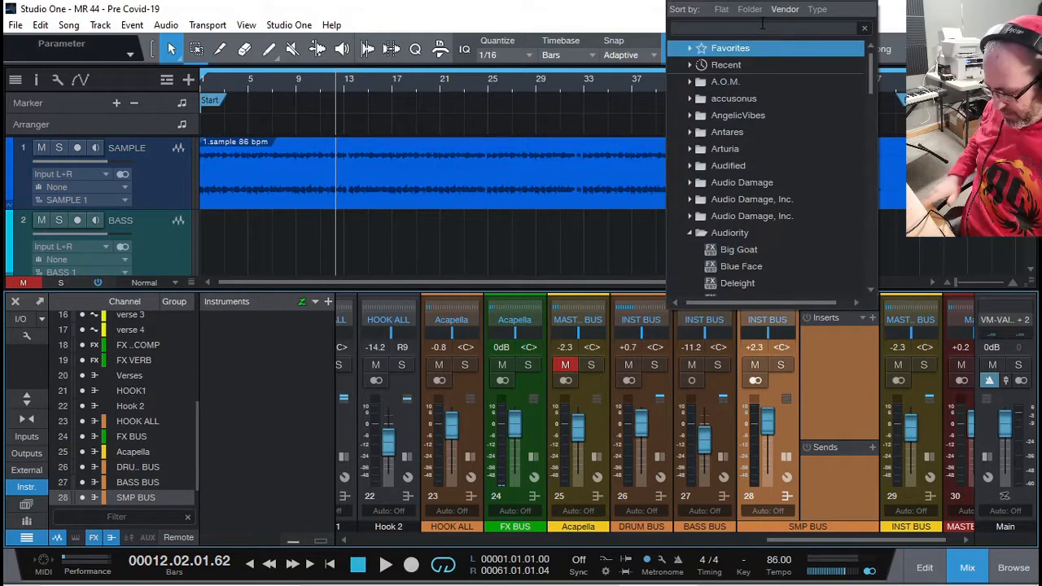
{"action": "type", "text": "GUITAR"}
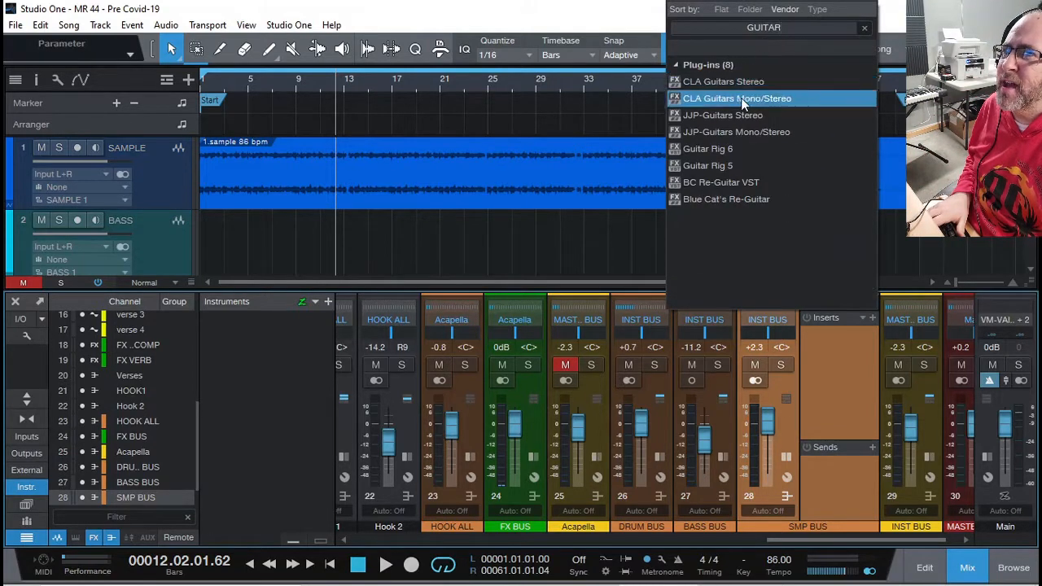
{"action": "left_click", "coordinate": [730, 153]}
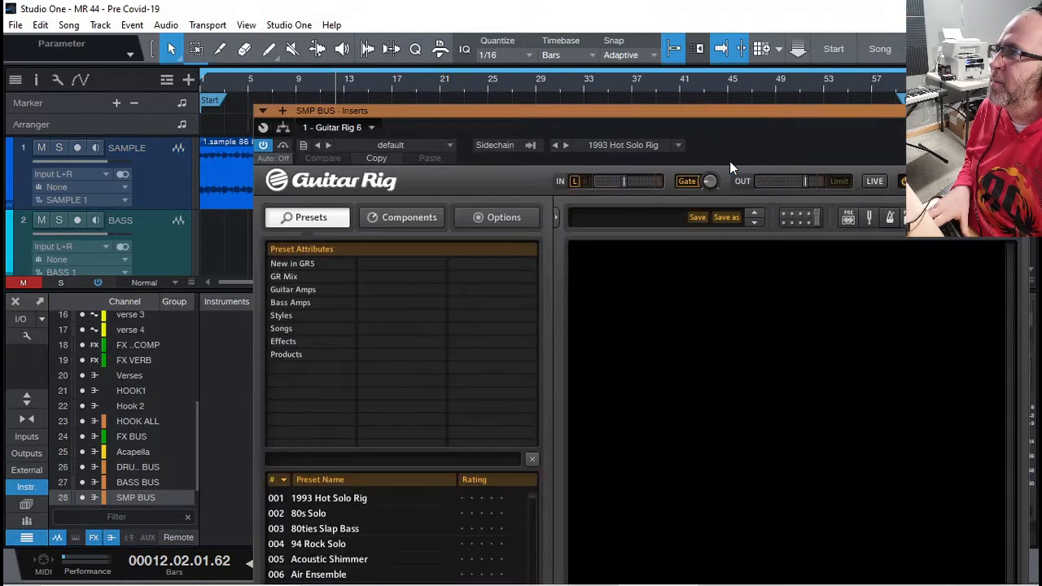
- Load the Bass Amps > 001 Clean Bass preset and move the Guitar Rig window aside
{"action": "left_click", "coordinate": [286, 303]}
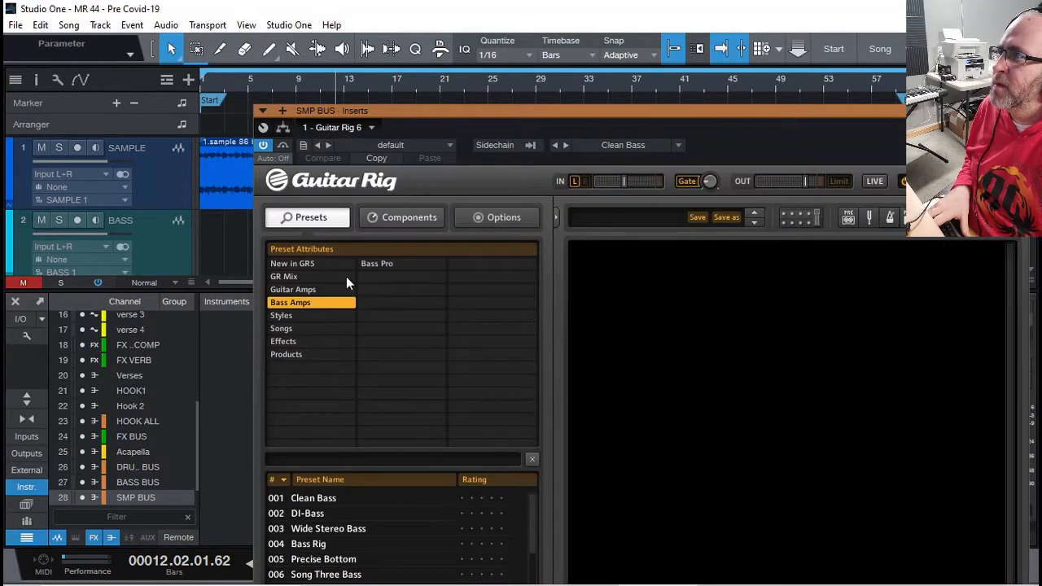
{"action": "left_click", "coordinate": [324, 498]}
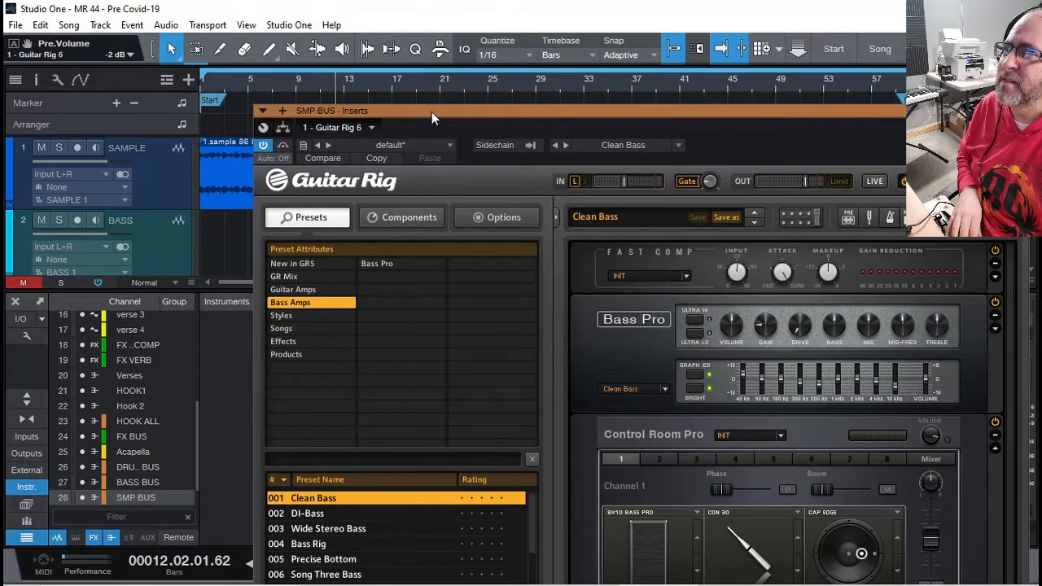
{"action": "left_click_drag", "start_coordinate": [432, 111], "coordinate": [242, 319]}
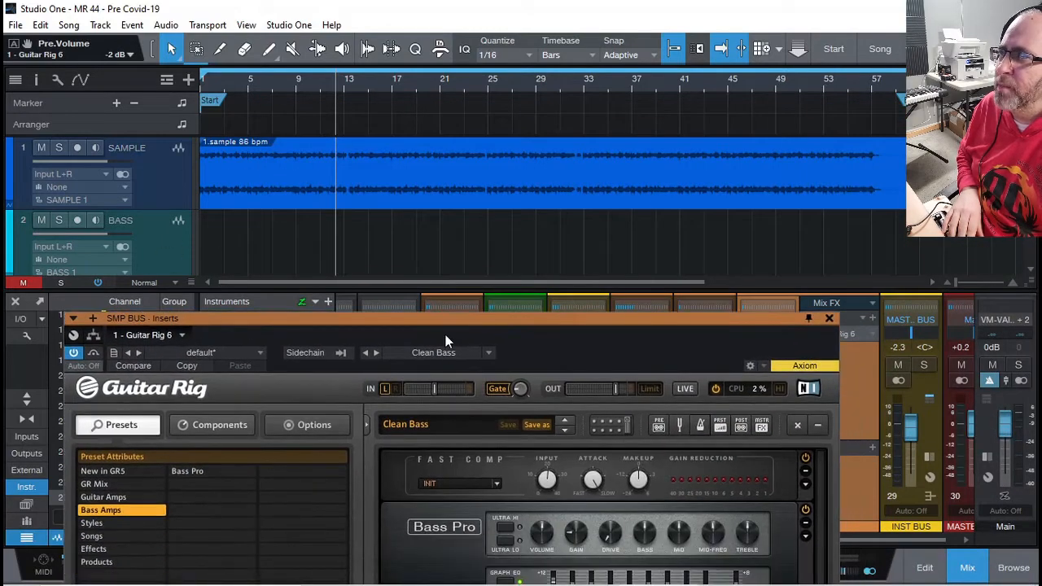
{"action": "left_click_drag", "start_coordinate": [436, 318], "coordinate": [477, 205]}
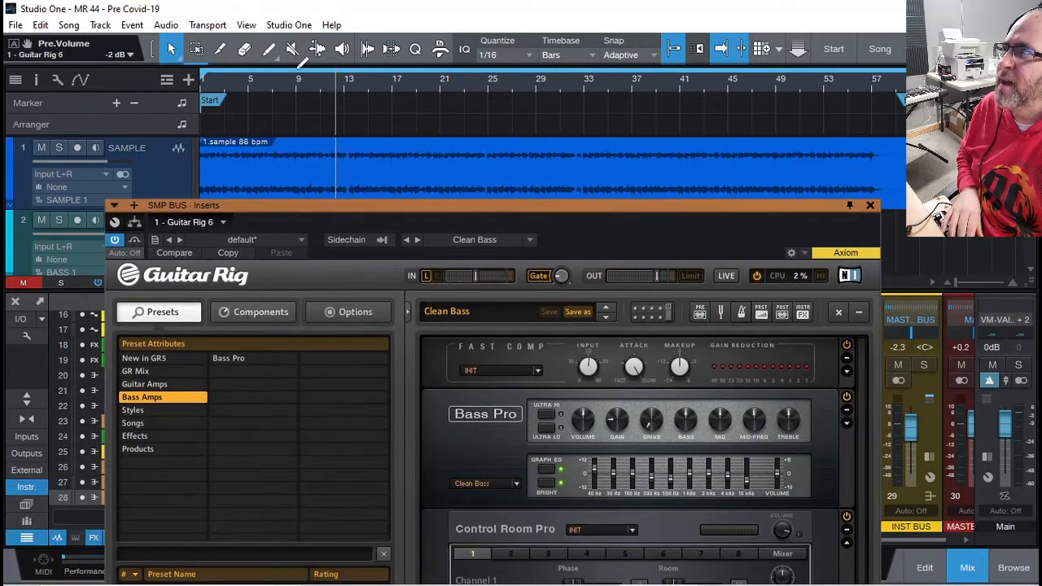
- Loop bars 9 to 13 and play, comparing Guitar Rig bypassed against active
{"action": "left_click_drag", "start_coordinate": [300, 72], "coordinate": [392, 73]}
{"action": "key", "text": "space"}
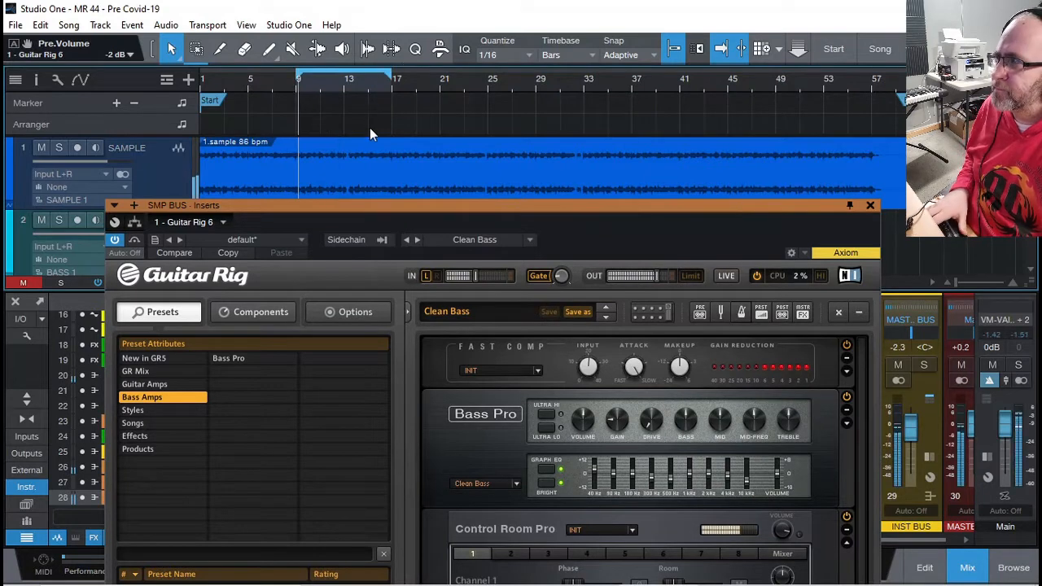
{"action": "left_click", "coordinate": [120, 238]}
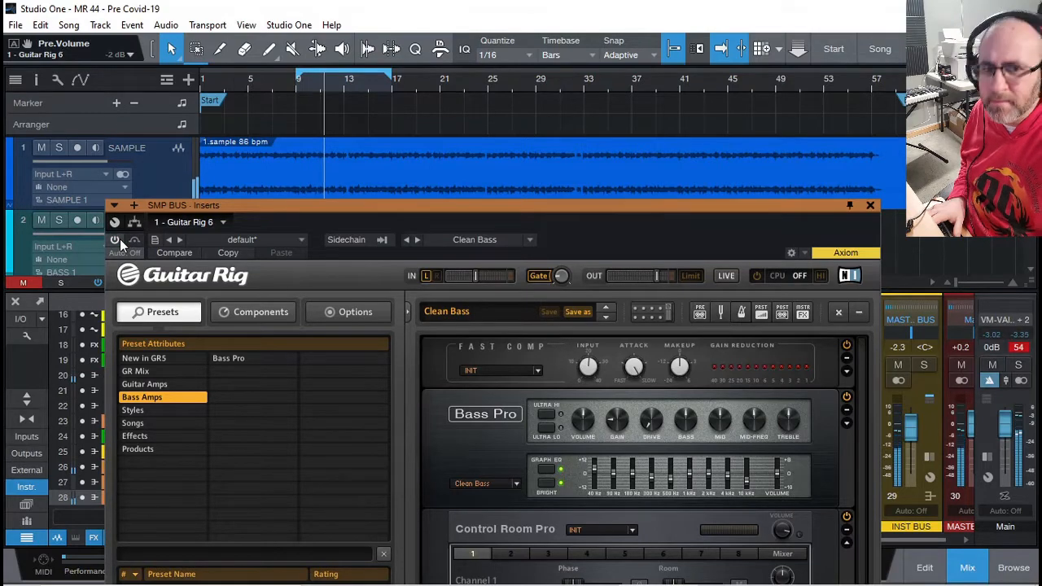
{"action": "left_click", "coordinate": [119, 238]}
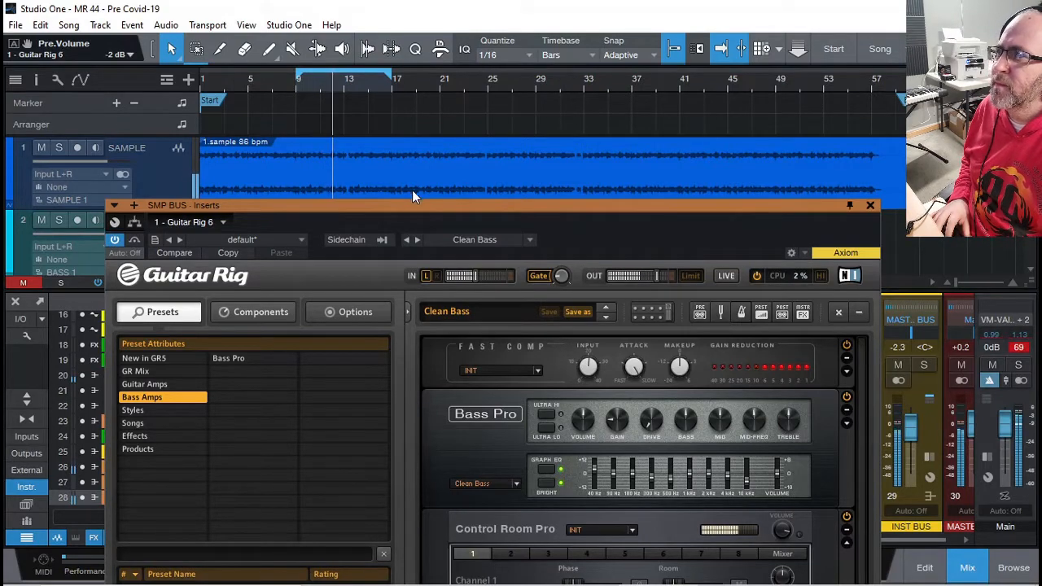
{"action": "left_click_drag", "start_coordinate": [417, 206], "coordinate": [416, 38]}
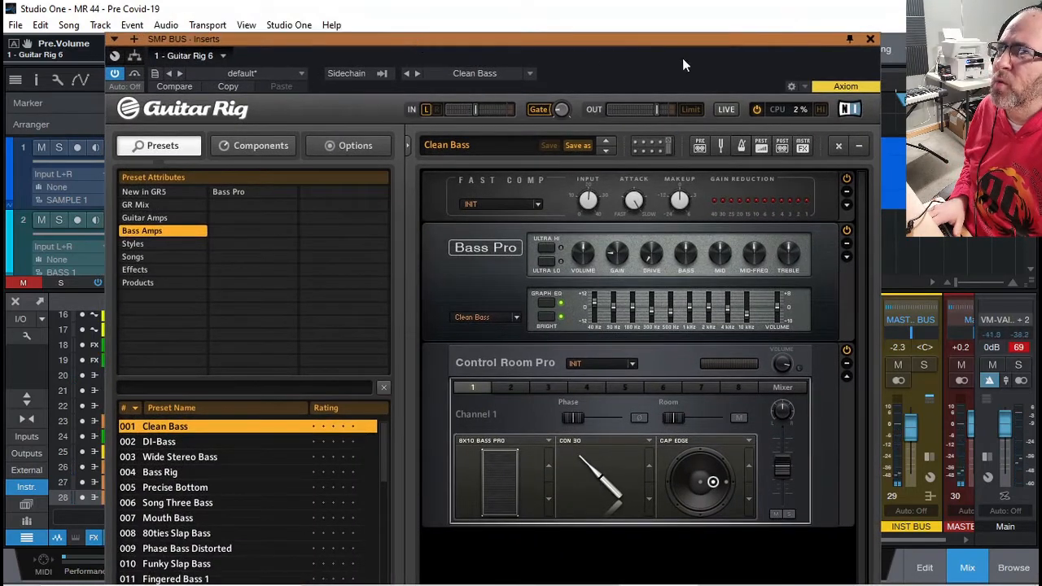
{"action": "left_click_drag", "start_coordinate": [761, 43], "coordinate": [833, 11]}
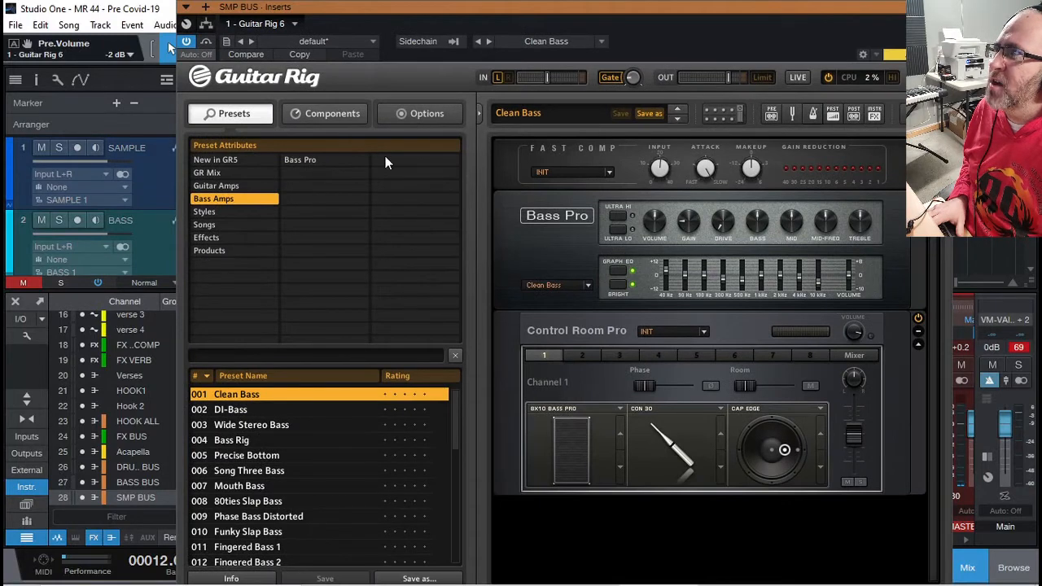
{"action": "left_click_drag", "start_coordinate": [277, 13], "coordinate": [270, 25]}
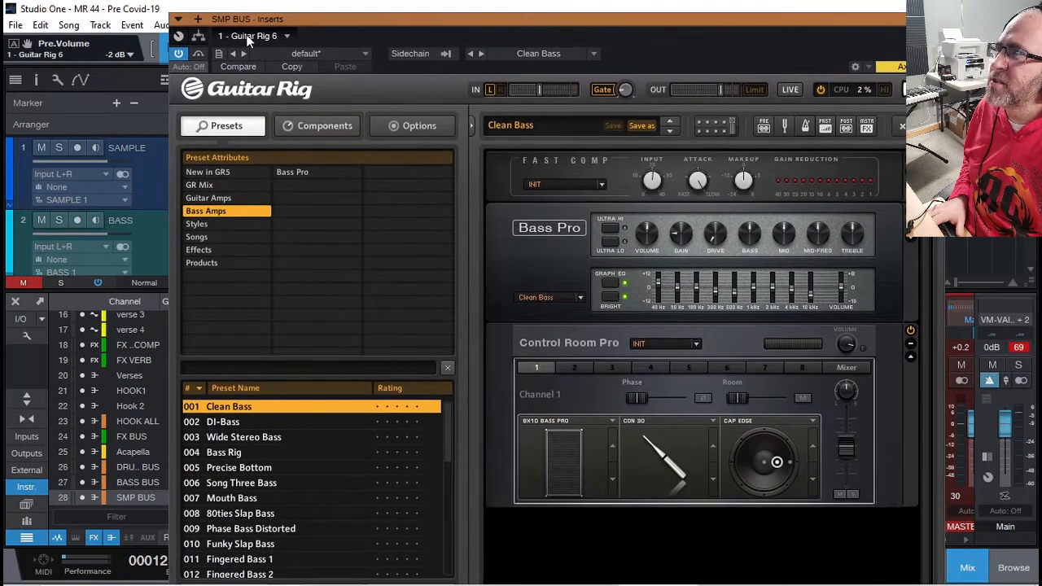
- In the routing view, add a Splitter below Guitar Rig 6 and set it to Frequency Split
{"action": "left_click", "coordinate": [198, 38]}
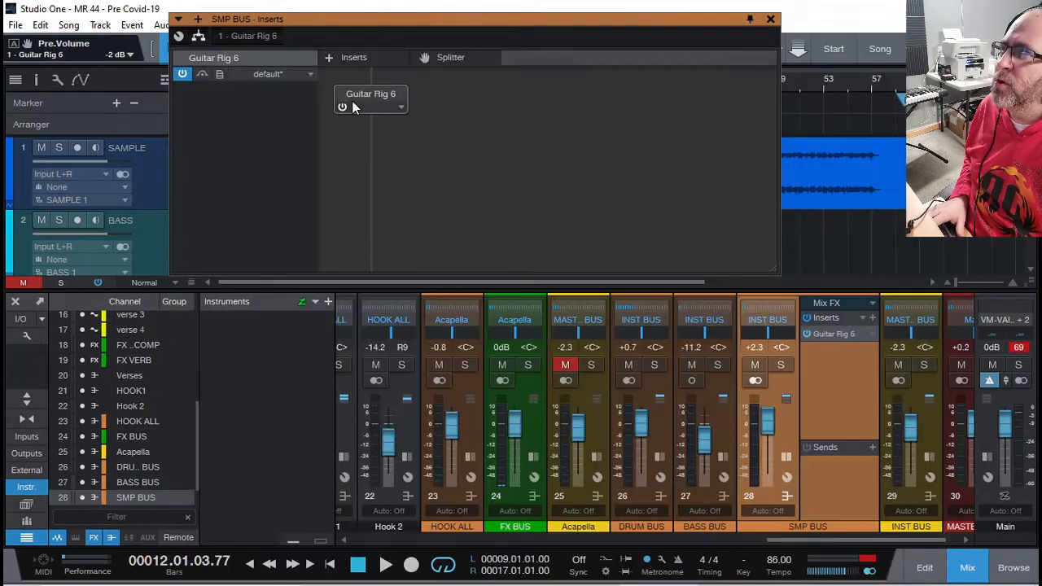
{"action": "left_click_drag", "start_coordinate": [400, 21], "coordinate": [420, 88]}
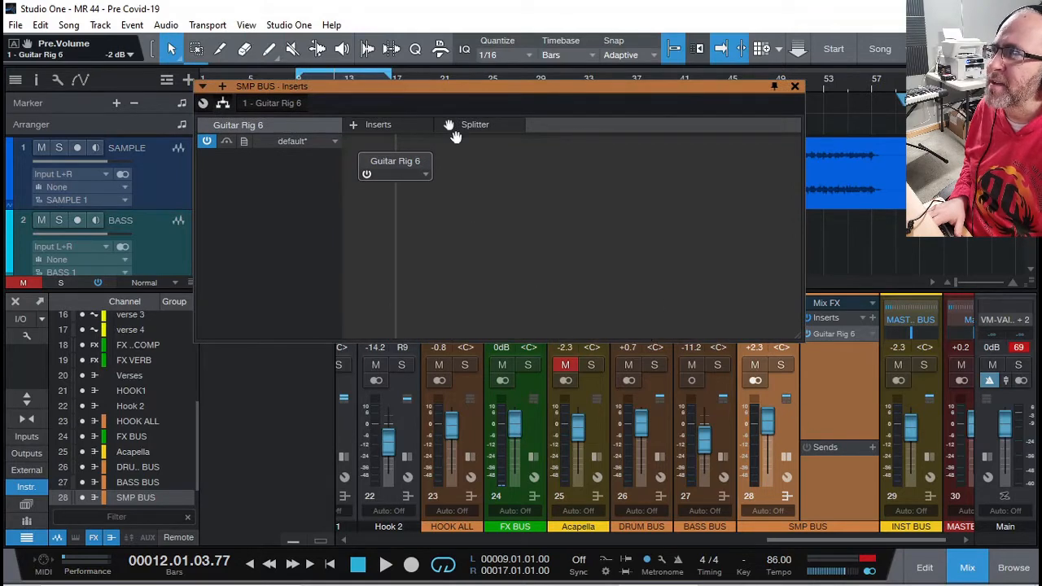
{"action": "left_click_drag", "start_coordinate": [480, 127], "coordinate": [424, 198]}
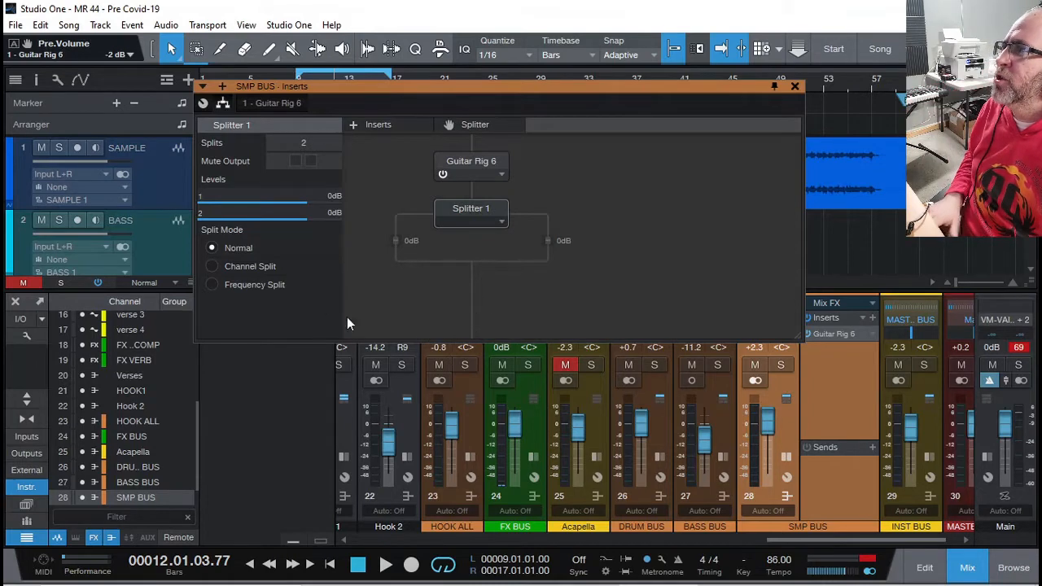
{"action": "left_click", "coordinate": [212, 284]}
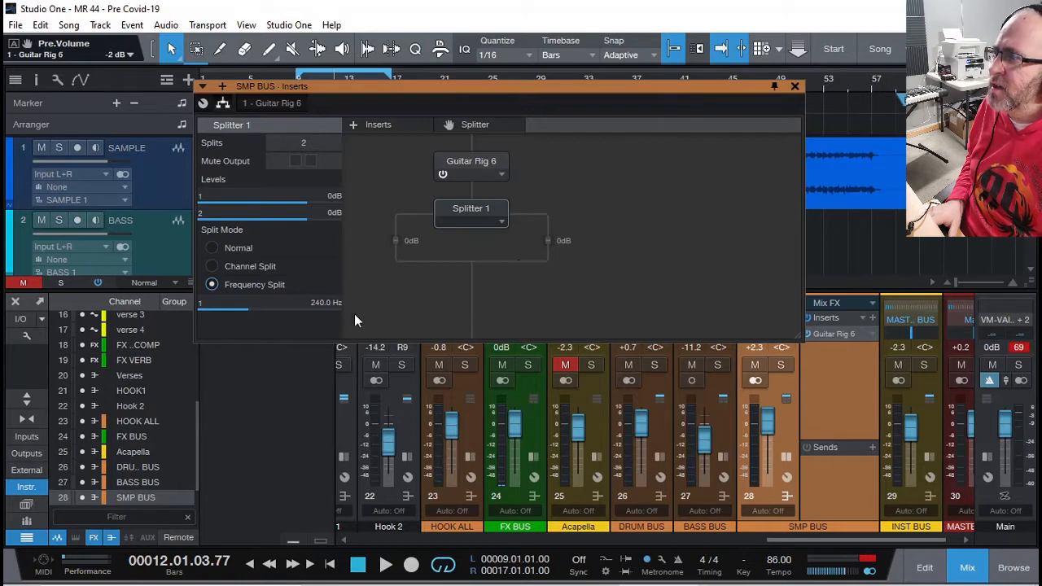
- Try 5 splits, return to 2, and lower the crossover to 155.1 Hz
{"action": "mouse_move", "coordinate": [239, 307]}
{"action": "left_mouse_down"}
{"action": "mouse_move", "coordinate": [219, 313]}
{"action": "mouse_move", "coordinate": [235, 309]}
{"action": "left_mouse_up"}
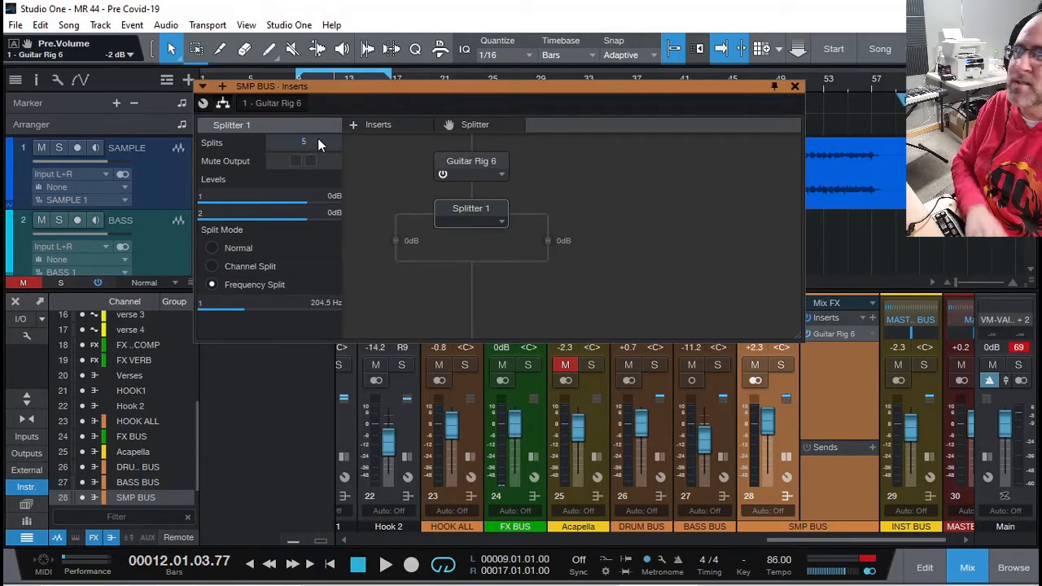
{"action": "key", "text": "Return"}
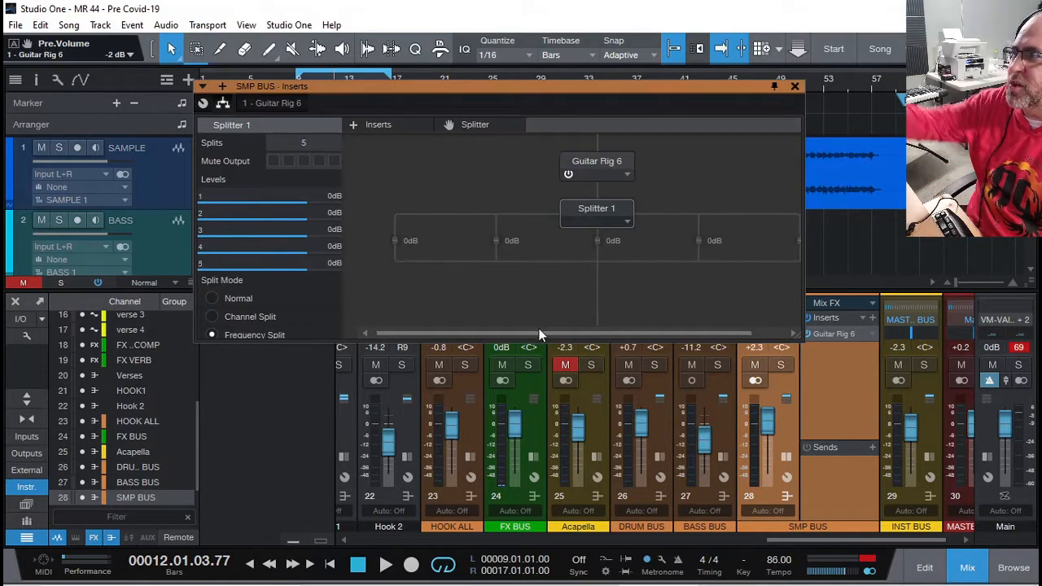
{"action": "left_click_drag", "start_coordinate": [540, 332], "coordinate": [577, 332]}
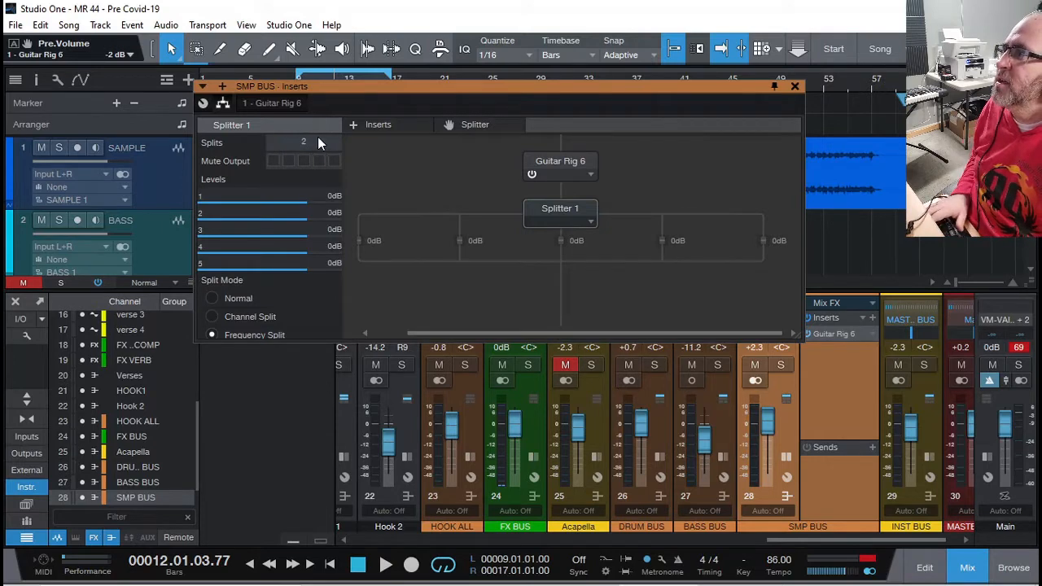
{"action": "key", "text": "Return"}
{"action": "left_click_drag", "start_coordinate": [235, 304], "coordinate": [229, 308]}
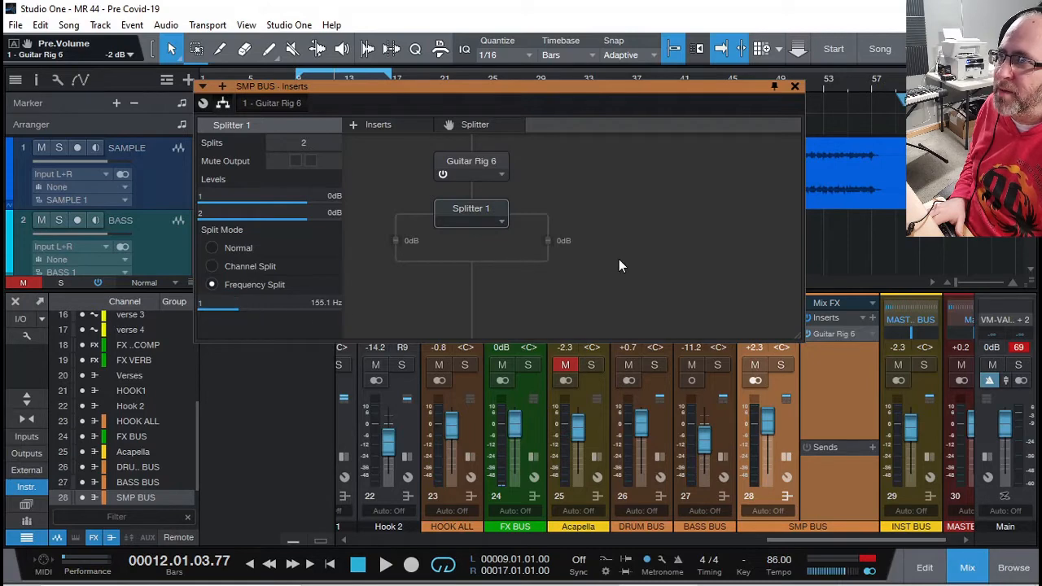
- Drag Guitar Rig 6 onto the left Splitter branch and view Splitter 1's settings
{"action": "left_click", "coordinate": [476, 159]}
{"action": "left_click_drag", "start_coordinate": [477, 160], "coordinate": [409, 240]}
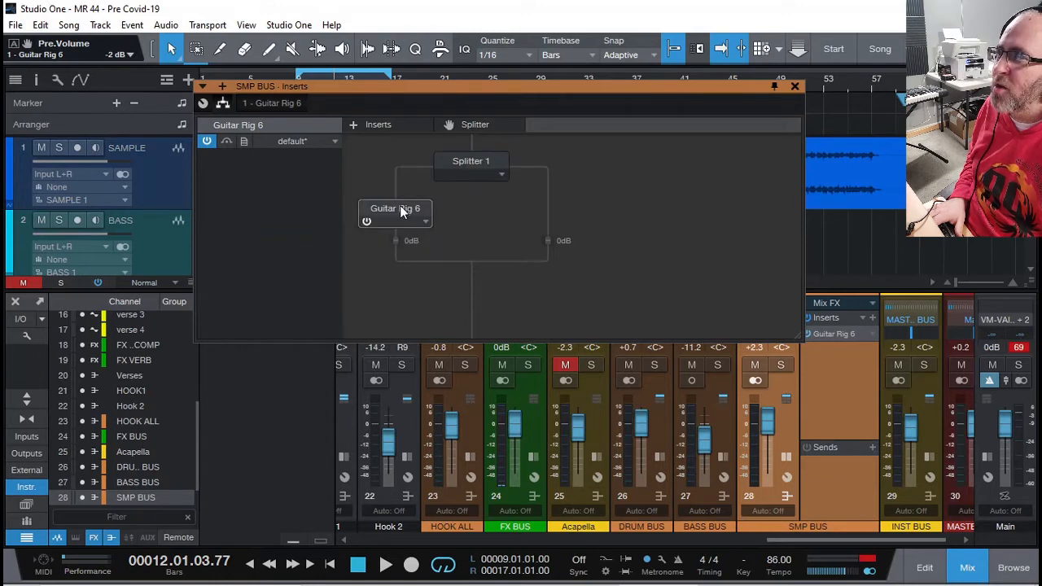
{"action": "left_click", "coordinate": [462, 160]}
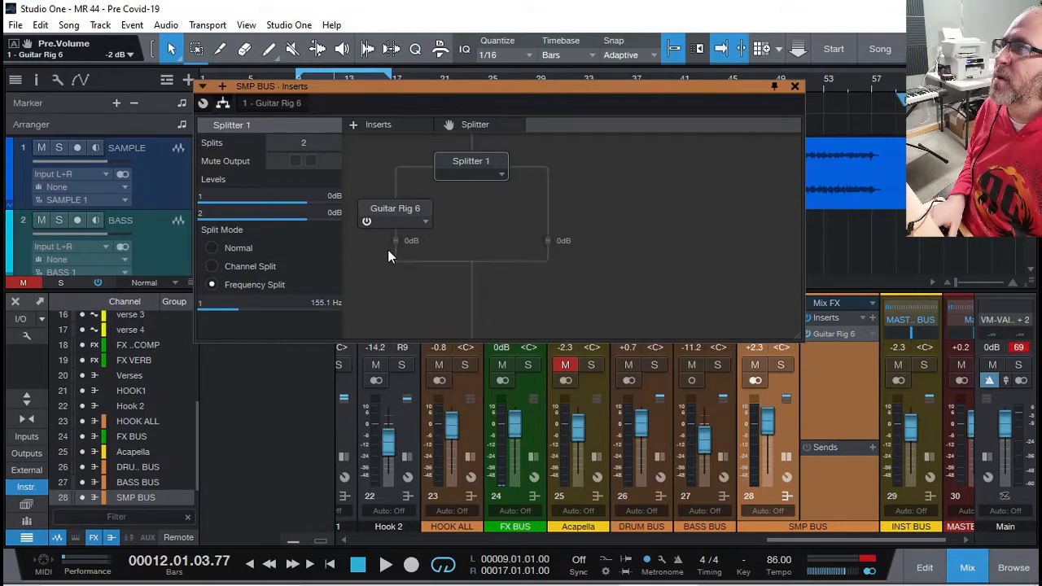
- Start playback and switch Guitar Rig 6's power back on in its branch
{"action": "left_click_drag", "start_coordinate": [273, 89], "coordinate": [292, 134]}
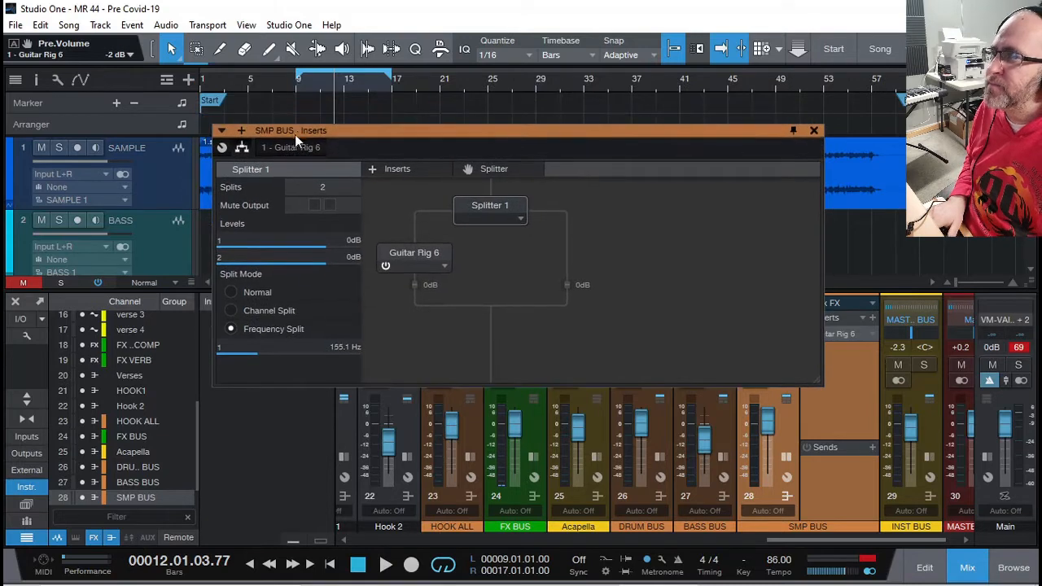
{"action": "key", "text": "space"}
{"action": "mouse_move", "coordinate": [417, 131]}
{"action": "left_mouse_down"}
{"action": "mouse_move", "coordinate": [414, 177]}
{"action": "mouse_move", "coordinate": [399, 138]}
{"action": "left_mouse_up"}
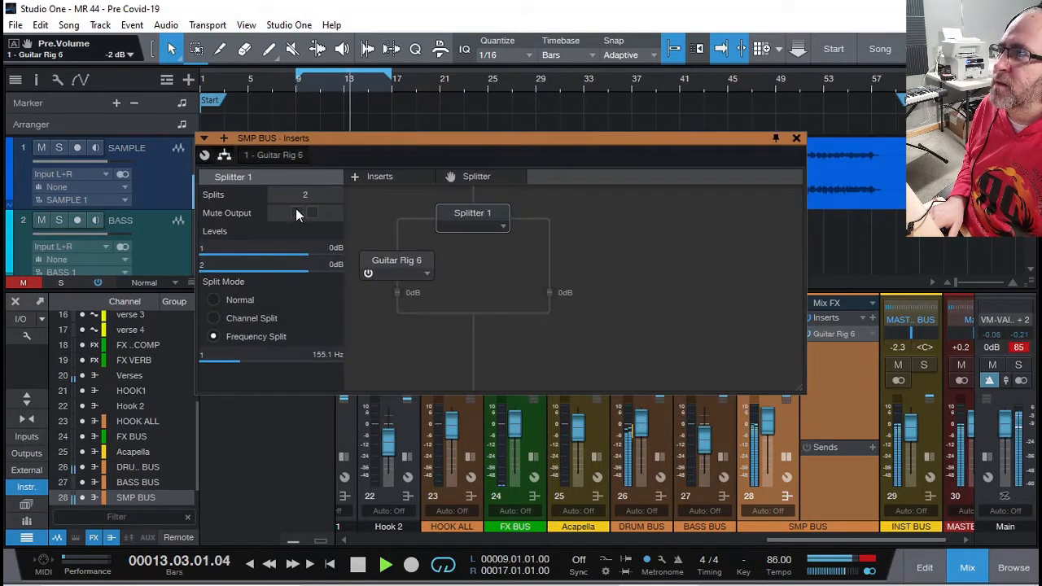
{"action": "left_click", "coordinate": [367, 274]}
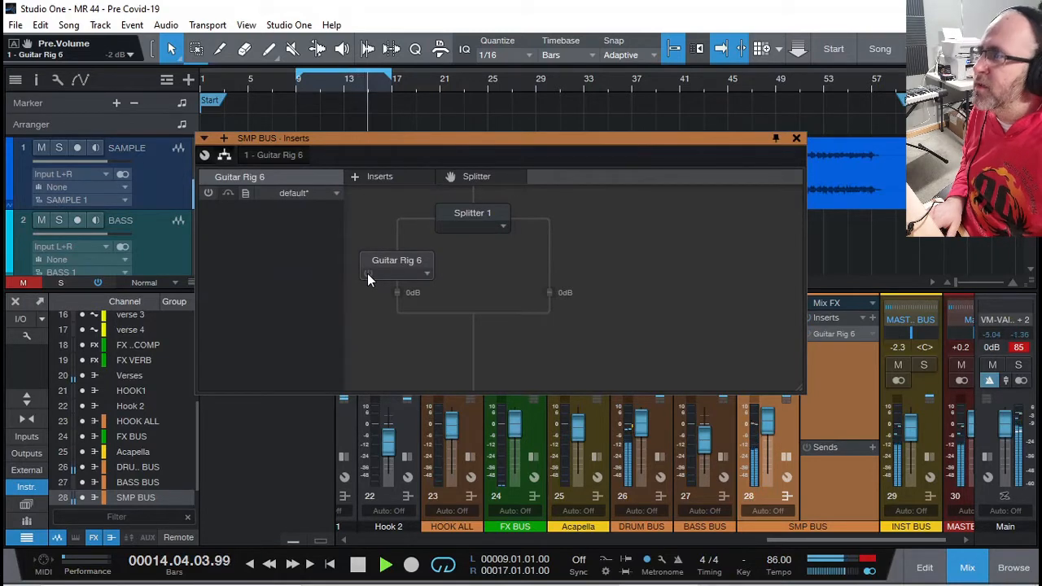
{"action": "left_click", "coordinate": [368, 273]}
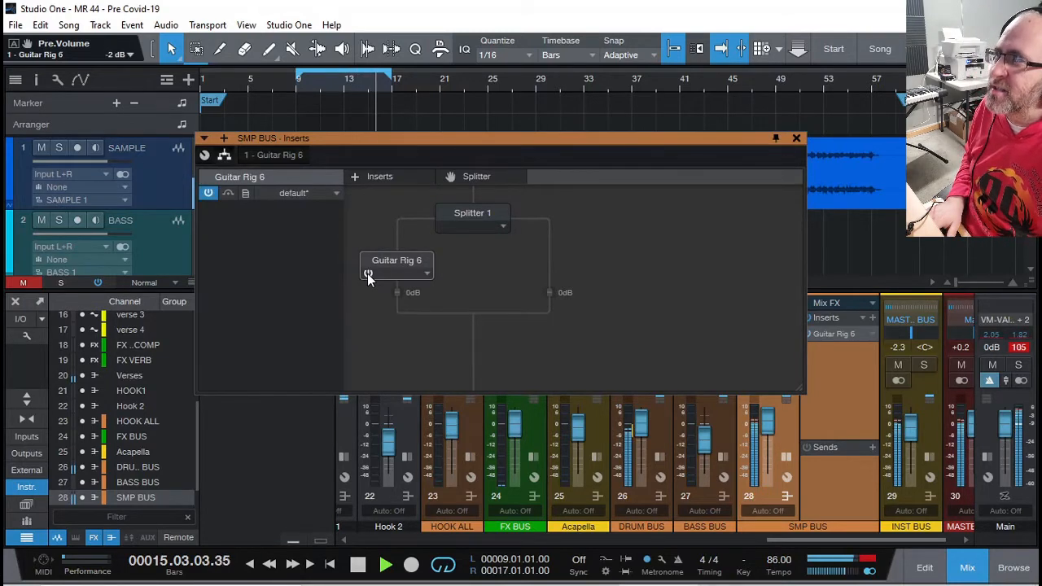
- Check Splitter 1's settings again and close the SMP BUS inserts window
{"action": "left_click_drag", "start_coordinate": [377, 139], "coordinate": [381, 123]}
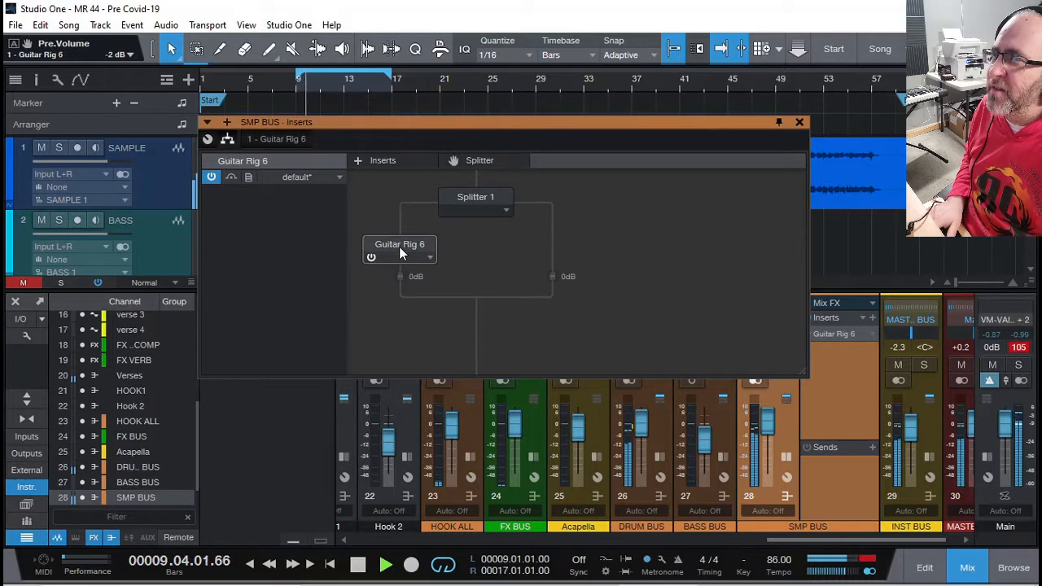
{"action": "left_click", "coordinate": [472, 199]}
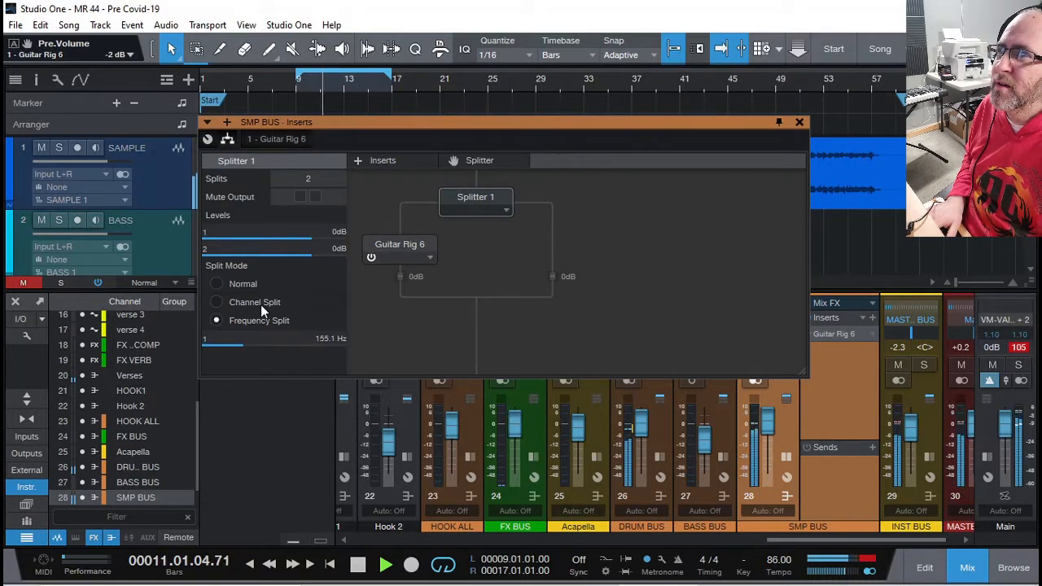
{"action": "left_click", "coordinate": [799, 123]}
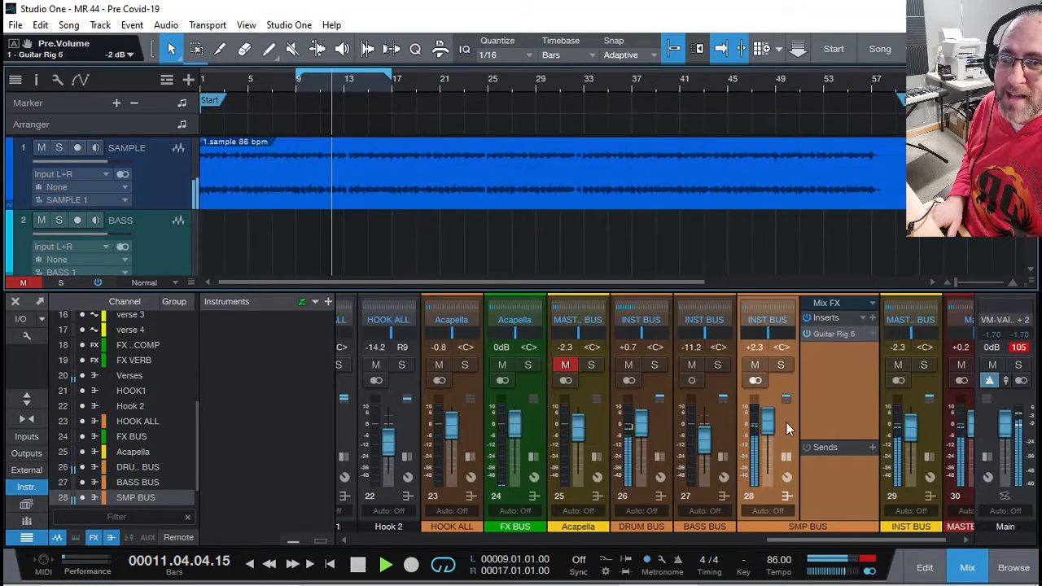
- Stop playback and add Kilohearts Multipass to the SMP BUS inserts via a 'KILO' search
{"action": "key", "text": "space"}
{"action": "left_click_drag", "start_coordinate": [805, 541], "coordinate": [829, 541]}
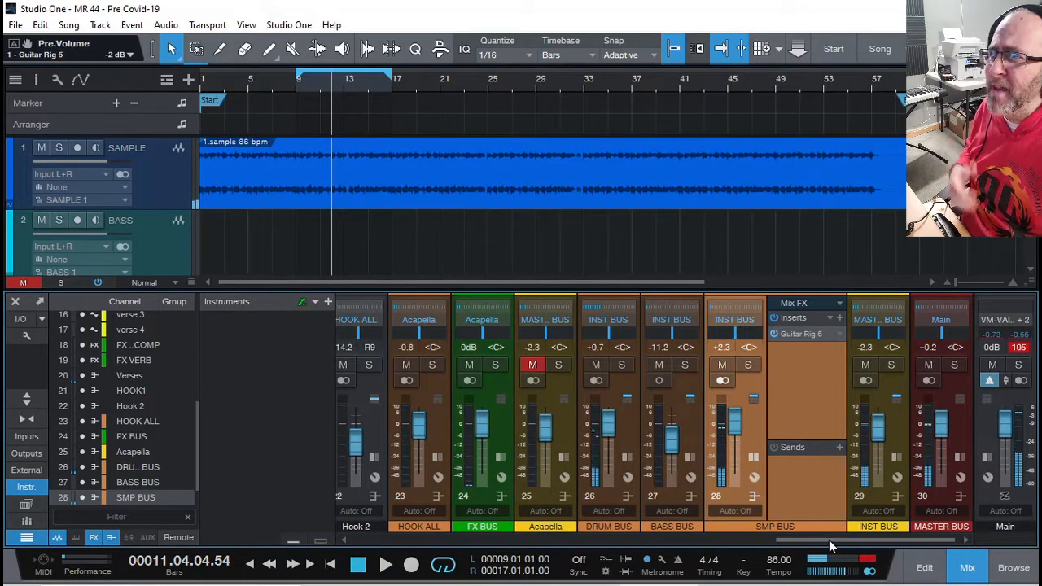
{"action": "left_click", "coordinate": [838, 320]}
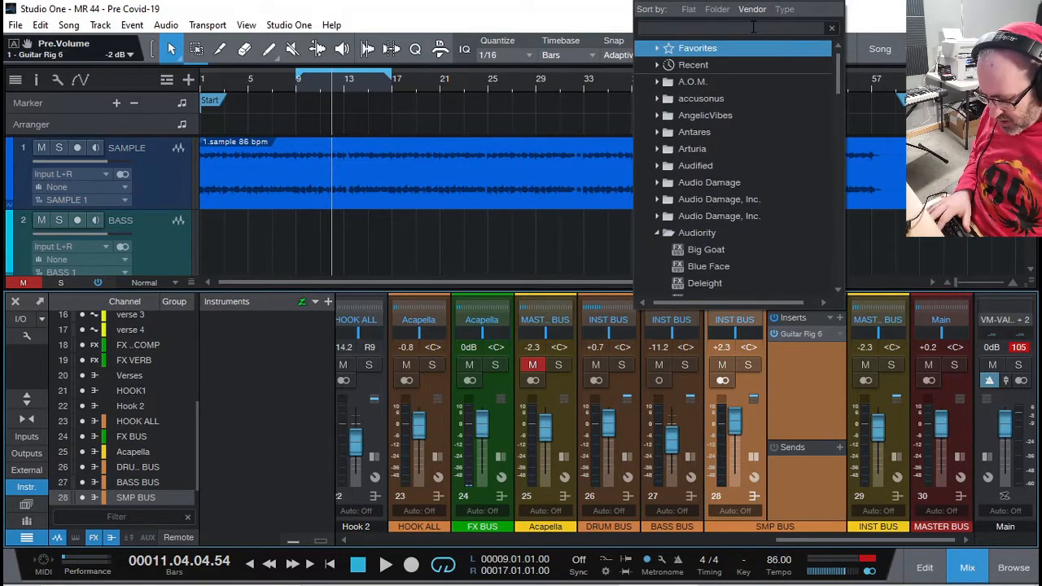
{"action": "type", "text": "KILO"}
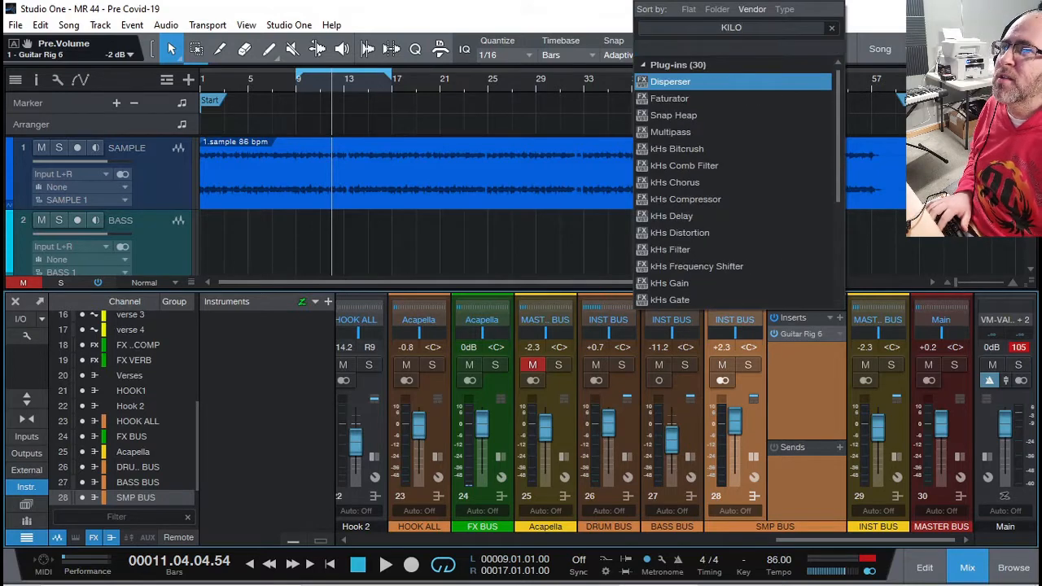
{"action": "left_click", "coordinate": [674, 131]}
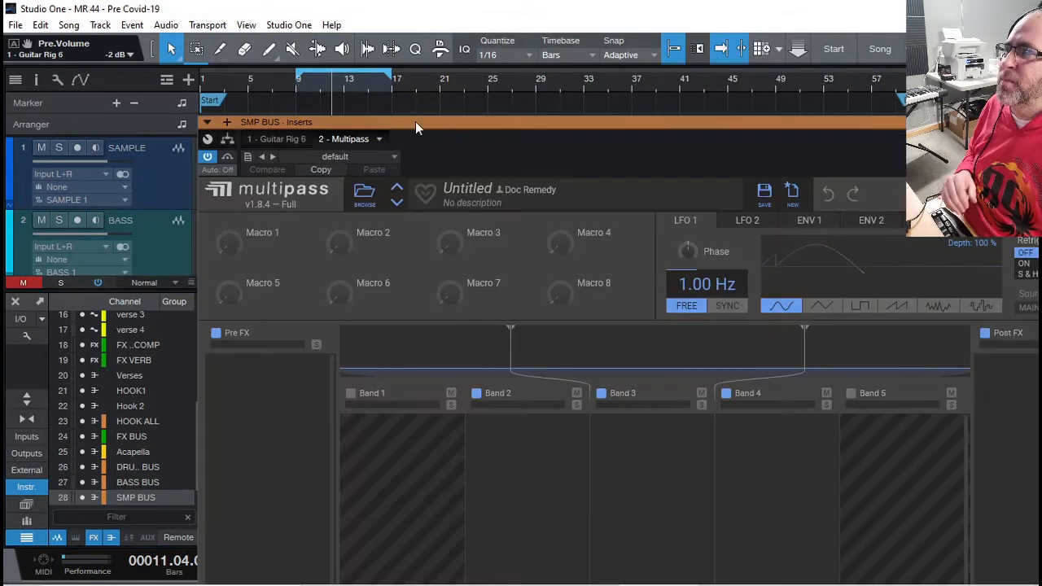
- Move the Multipass window up and enable Band 1 to get four bands
{"action": "left_click_drag", "start_coordinate": [415, 121], "coordinate": [255, 38]}
{"action": "left_click", "coordinate": [361, 402]}
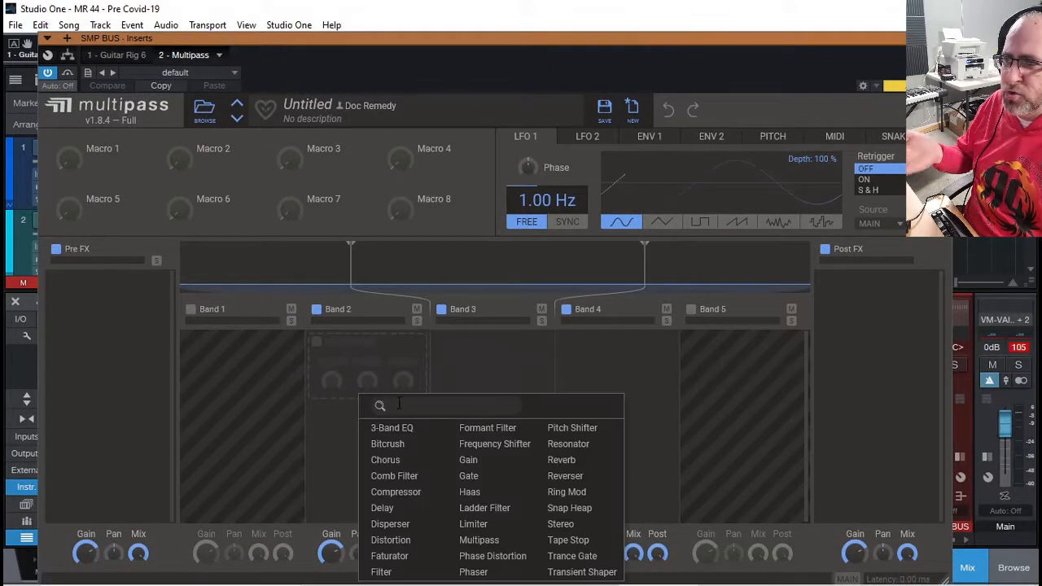
{"action": "left_click", "coordinate": [257, 391]}
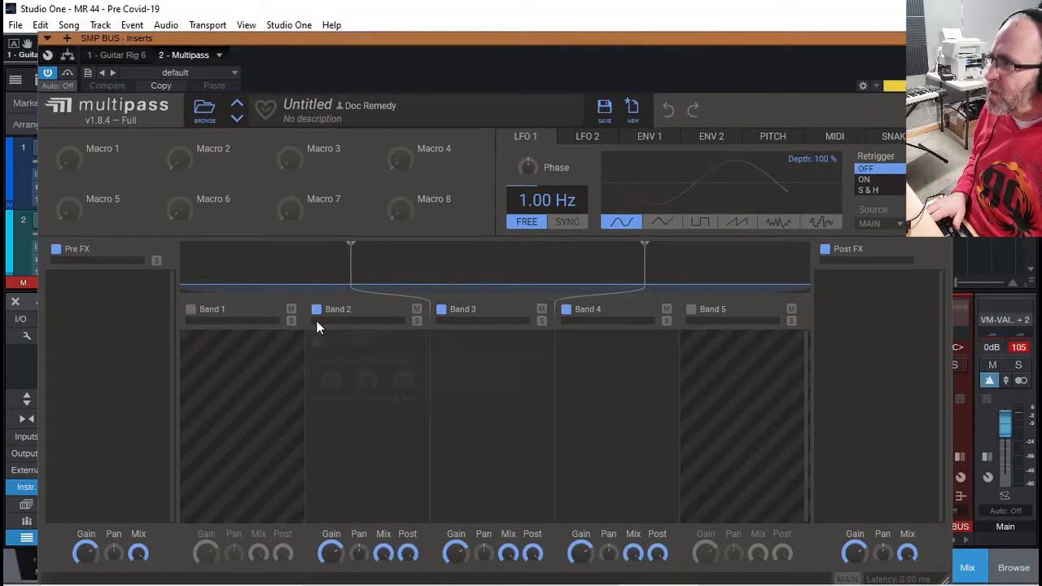
{"action": "left_click", "coordinate": [192, 311]}
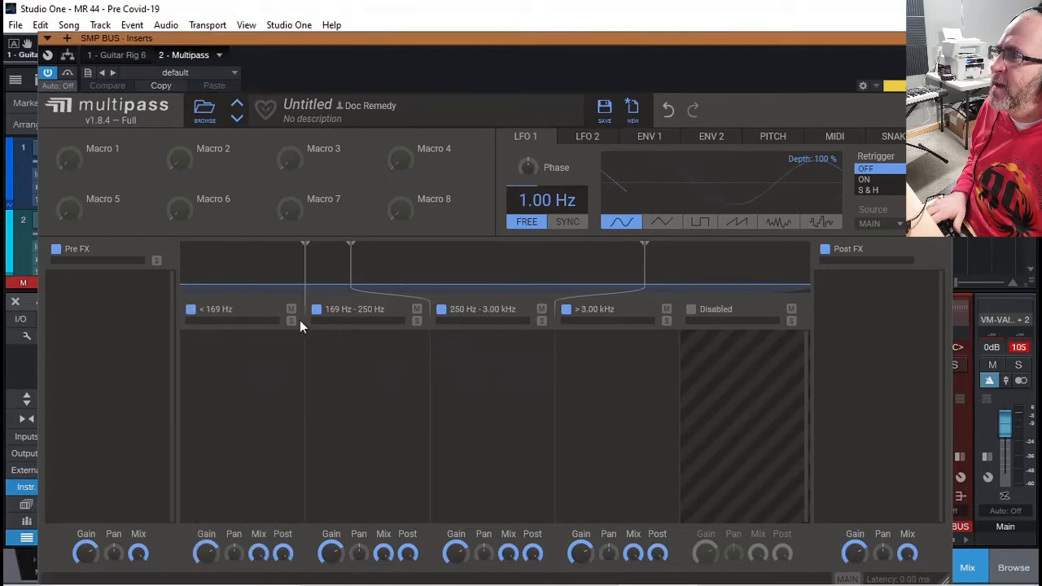
{"action": "left_click", "coordinate": [229, 315]}
{"action": "left_click", "coordinate": [218, 316]}
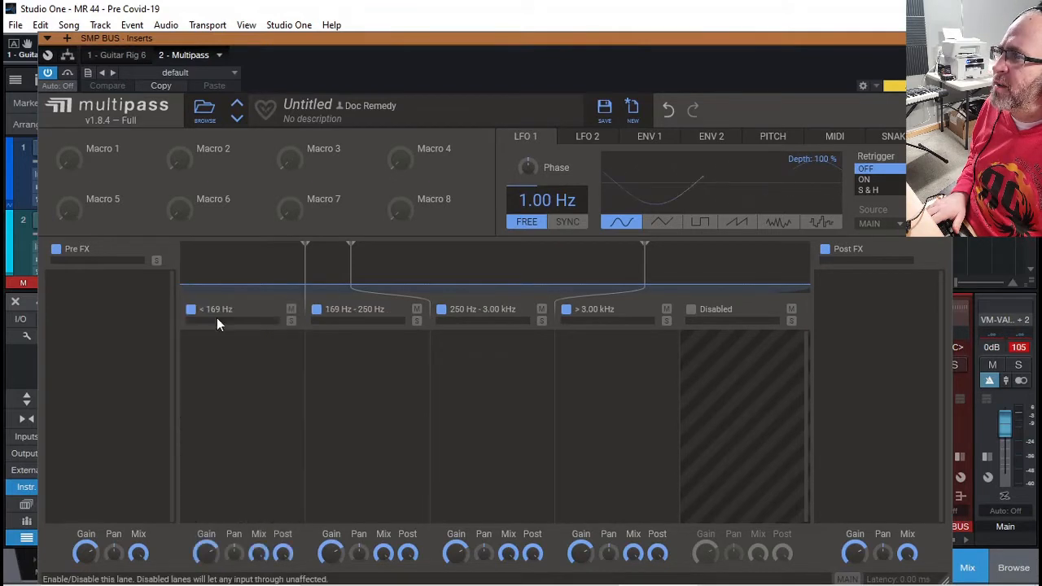
- Set the crossovers to 162 Hz and 458 Hz, and add a Stereo module to the lowest band
{"action": "left_click_drag", "start_coordinate": [302, 243], "coordinate": [299, 245]}
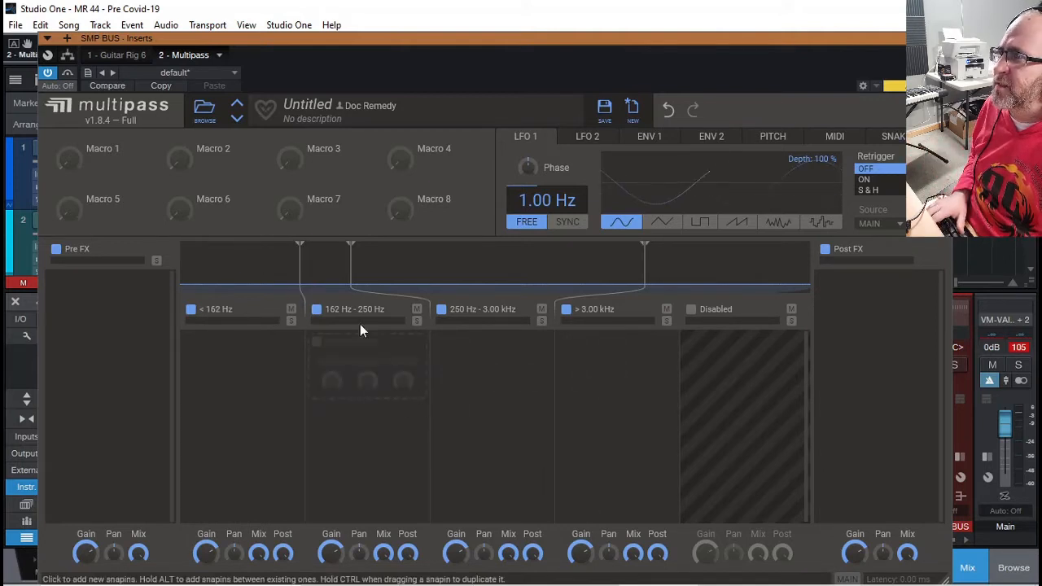
{"action": "left_click_drag", "start_coordinate": [351, 245], "coordinate": [422, 244]}
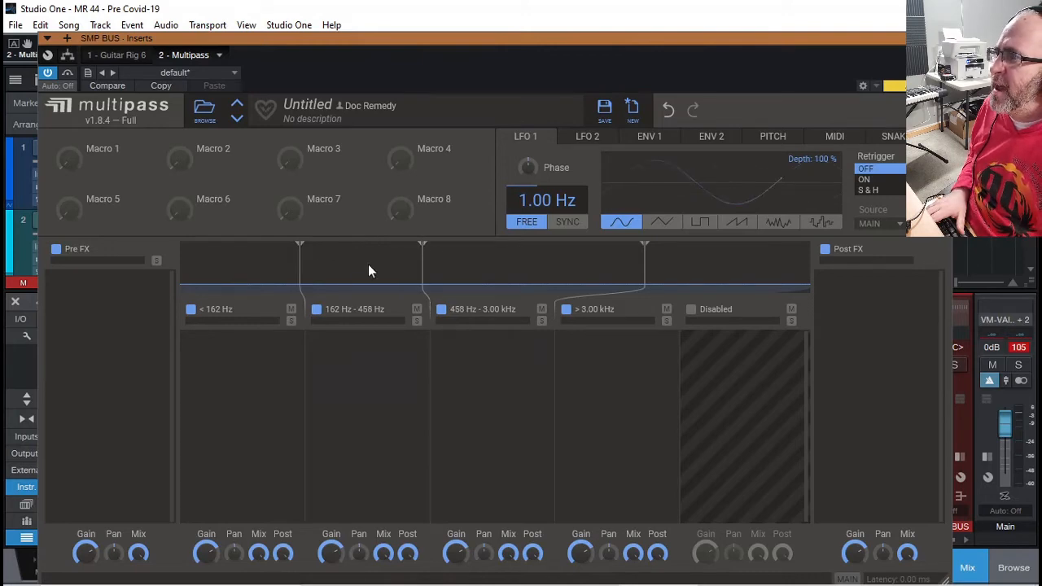
{"action": "left_click", "coordinate": [237, 374]}
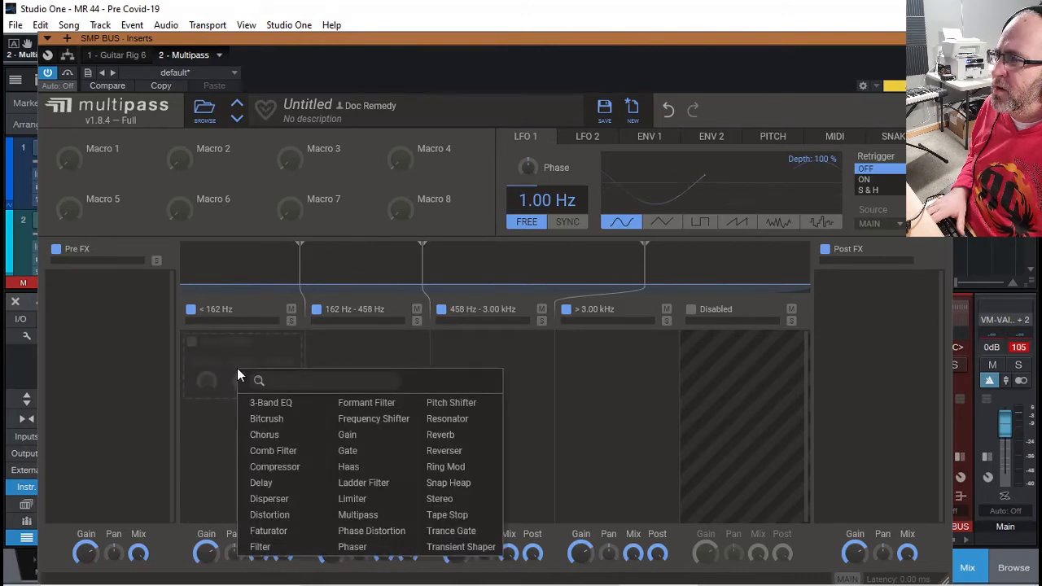
{"action": "left_click", "coordinate": [444, 500]}
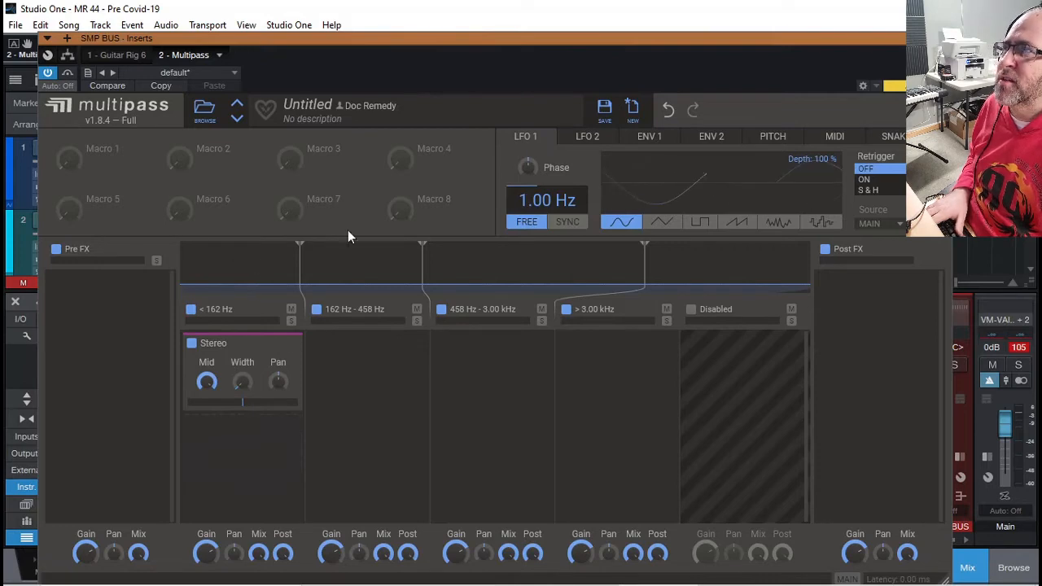
{"action": "left_click_drag", "start_coordinate": [515, 39], "coordinate": [322, 85]}
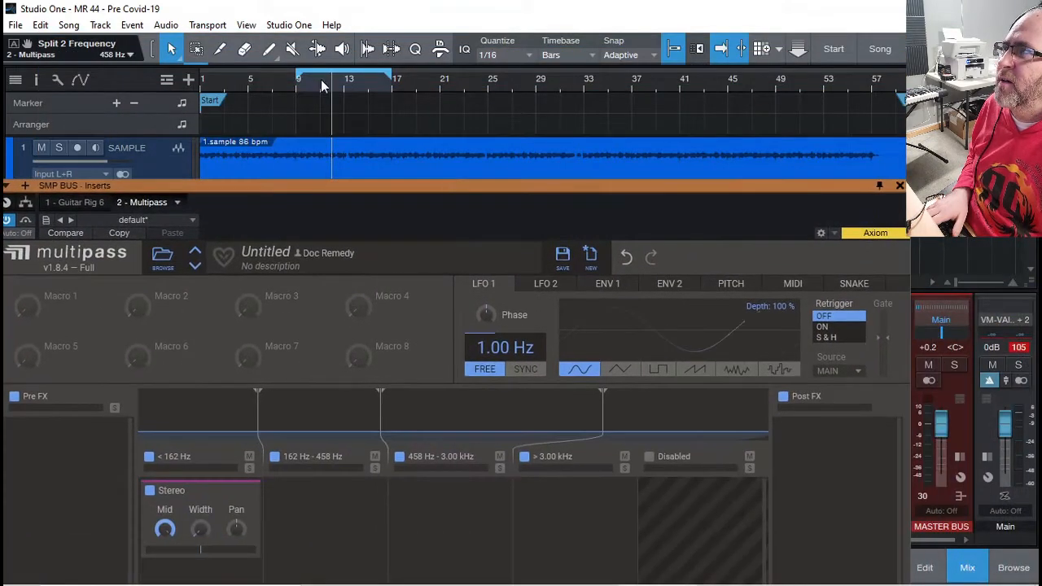
- Move the Multipass window back into place and A/B the lowest band by bypassing and re-enabling it
{"action": "left_click_drag", "start_coordinate": [367, 184], "coordinate": [413, 23]}
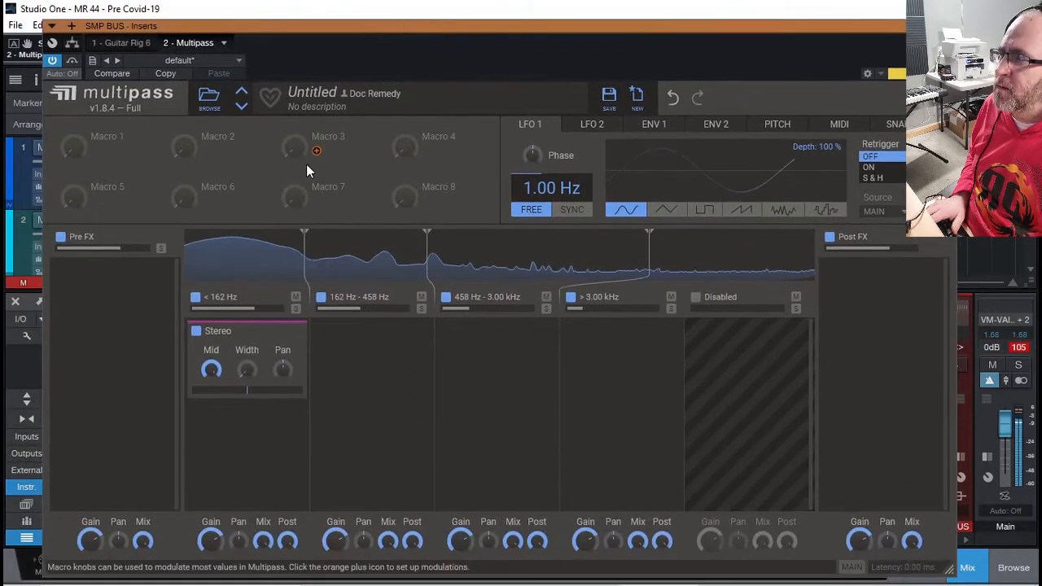
{"action": "left_click", "coordinate": [197, 298]}
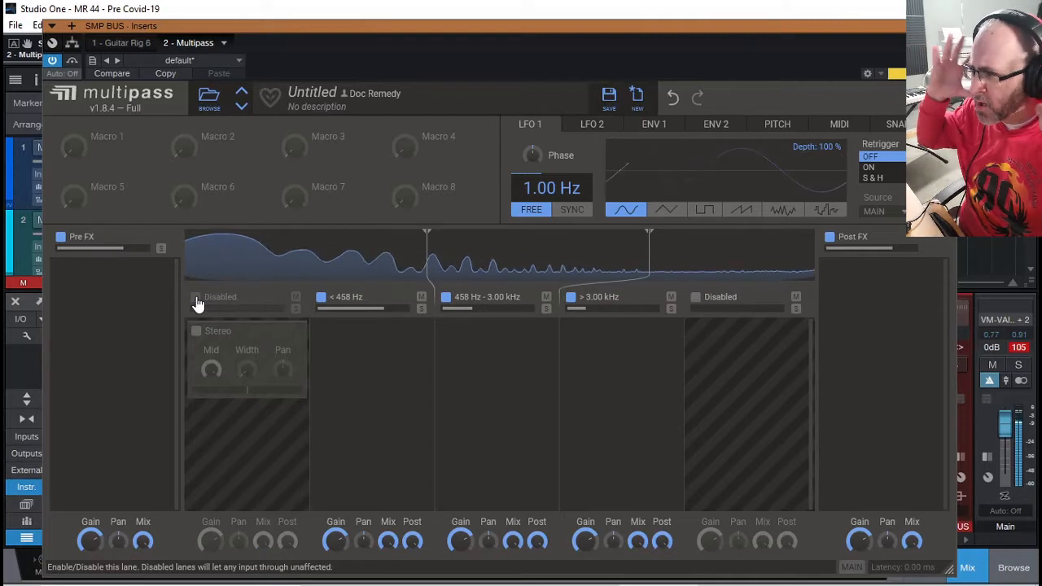
{"action": "left_click", "coordinate": [196, 298]}
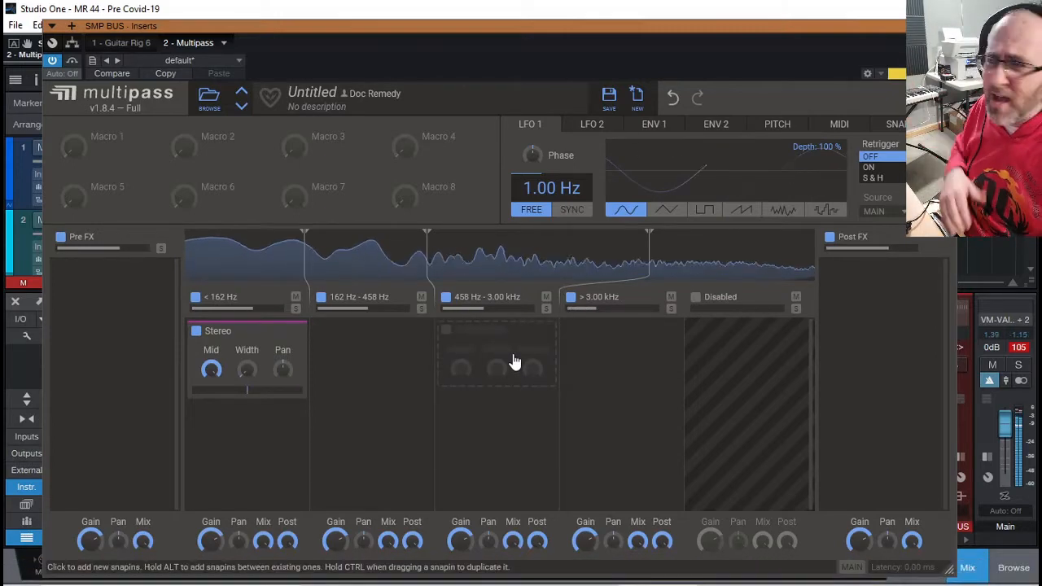
- Add a Stereo module to the 458 Hz–3 kHz band with Width 157 %
{"action": "left_click", "coordinate": [515, 361]}
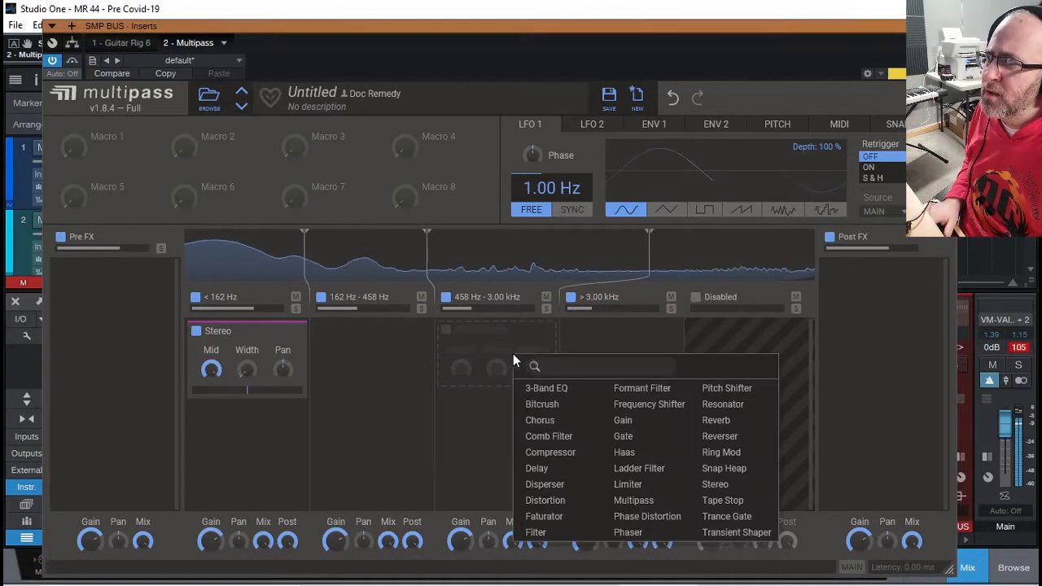
{"action": "left_click", "coordinate": [725, 487]}
{"action": "left_click_drag", "start_coordinate": [497, 371], "coordinate": [496, 347]}
- Add a Stereo module to the above-3 kHz band with Width 116 %, then close Multipass and stop playback
{"action": "left_click", "coordinate": [632, 379]}
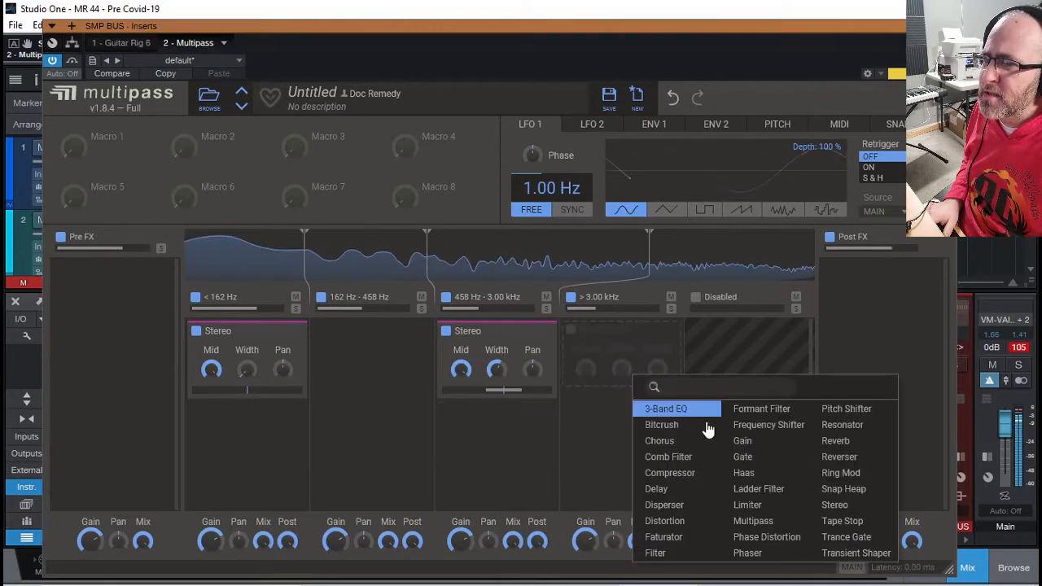
{"action": "left_click", "coordinate": [834, 505]}
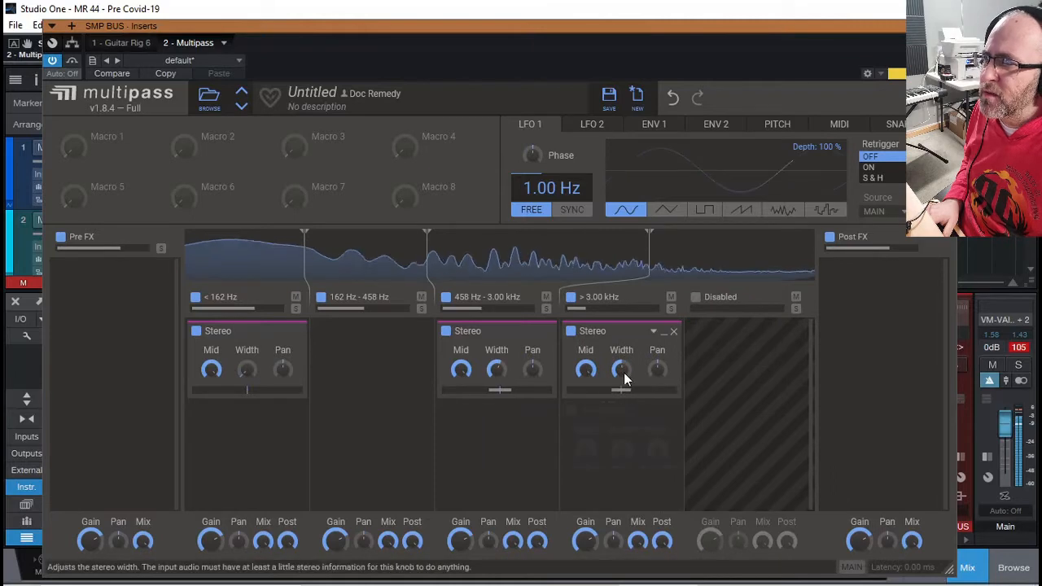
{"action": "mouse_move", "coordinate": [624, 372]}
{"action": "left_mouse_down"}
{"action": "mouse_move", "coordinate": [624, 345]}
{"action": "mouse_move", "coordinate": [624, 369]}
{"action": "left_mouse_up"}
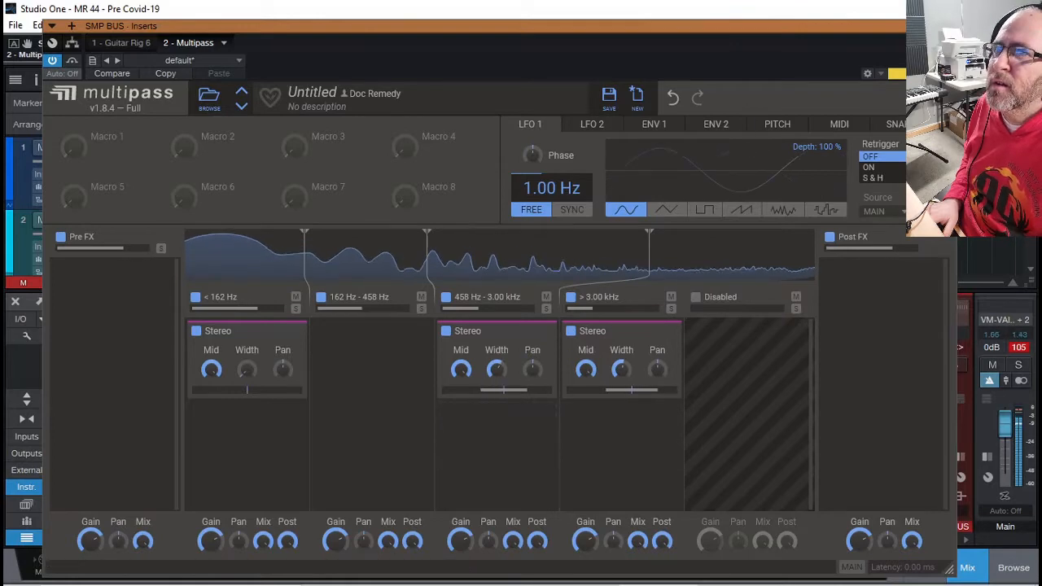
{"action": "left_click", "coordinate": [947, 26]}
{"action": "key", "text": "space"}
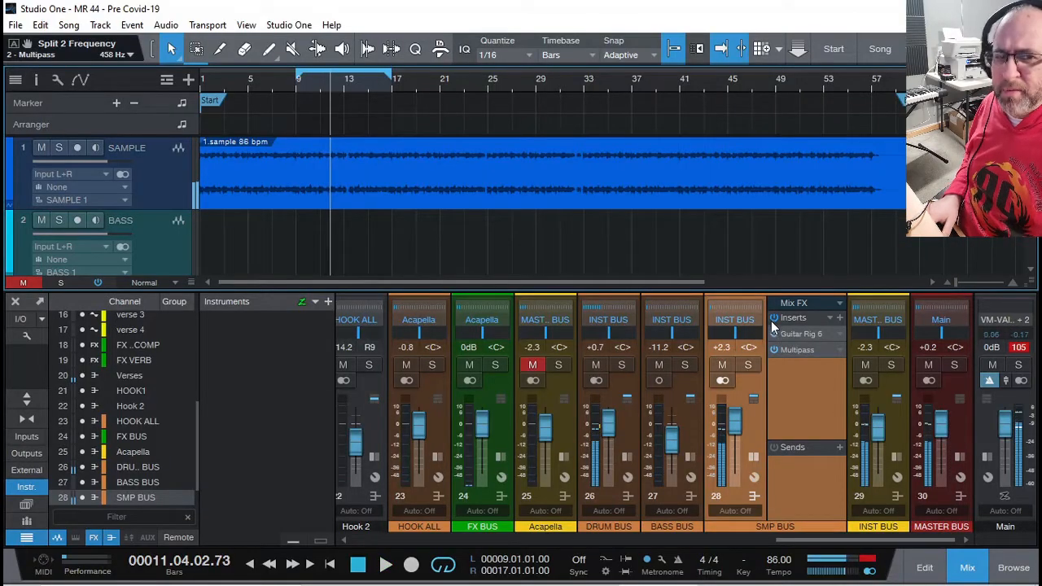
- Play the song, A/B the SMP BUS inserts off and on, and lower the SMP BUS fader to +0.2 dB
{"action": "left_click", "coordinate": [774, 318]}
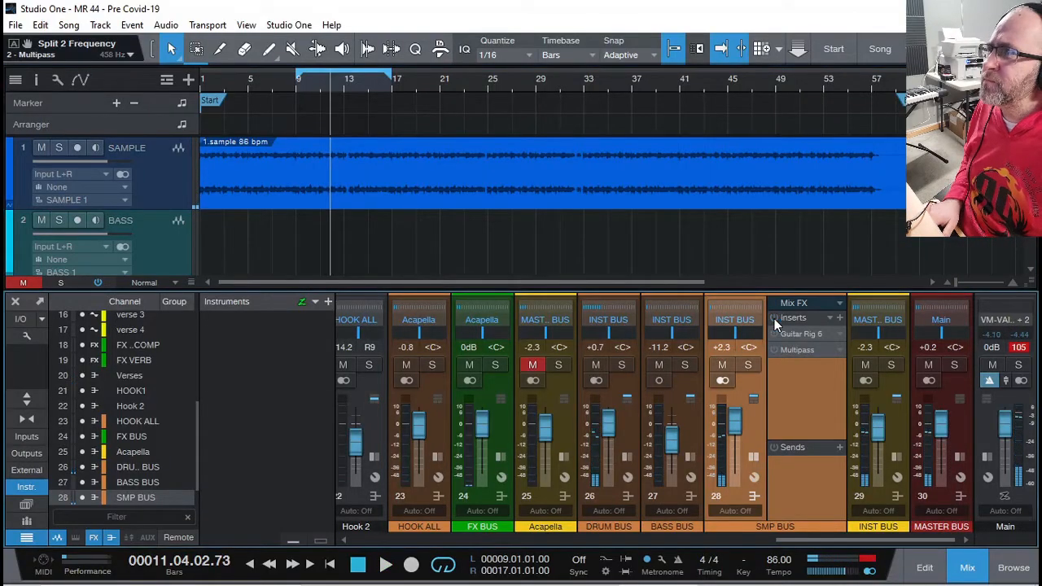
{"action": "key", "text": "space"}
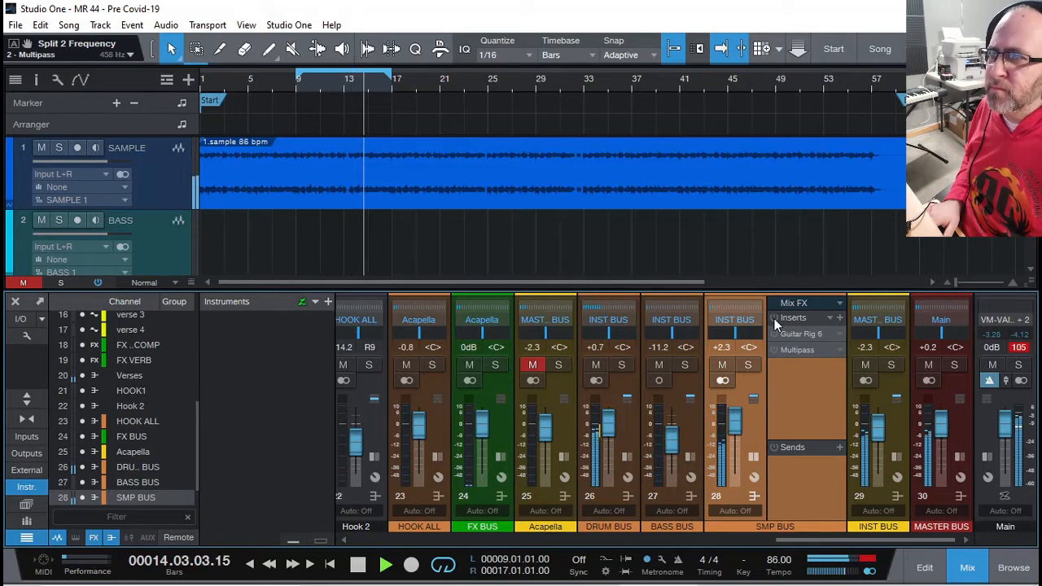
{"action": "left_click", "coordinate": [775, 319]}
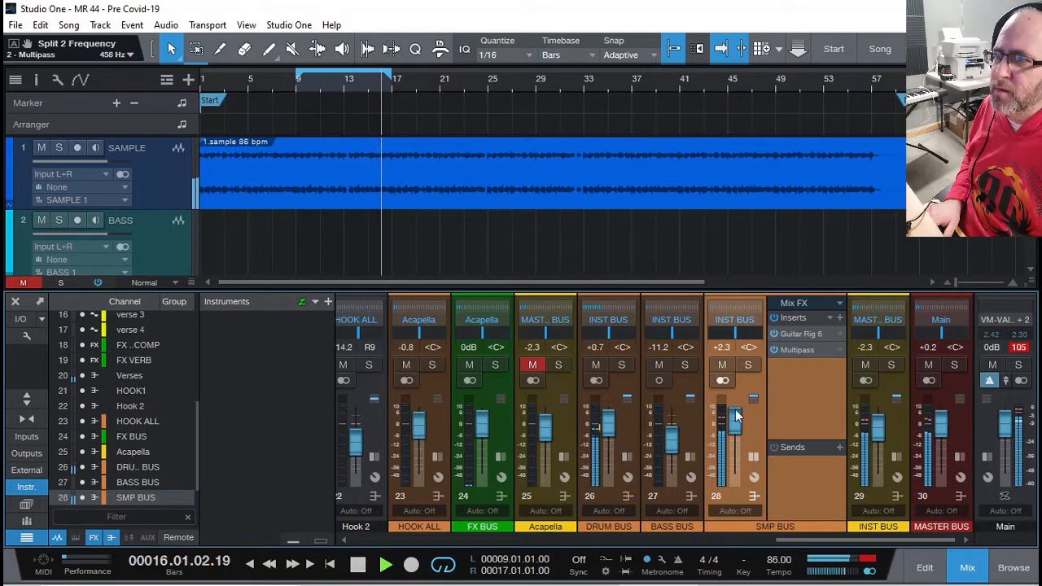
{"action": "left_click_drag", "start_coordinate": [734, 422], "coordinate": [734, 437]}
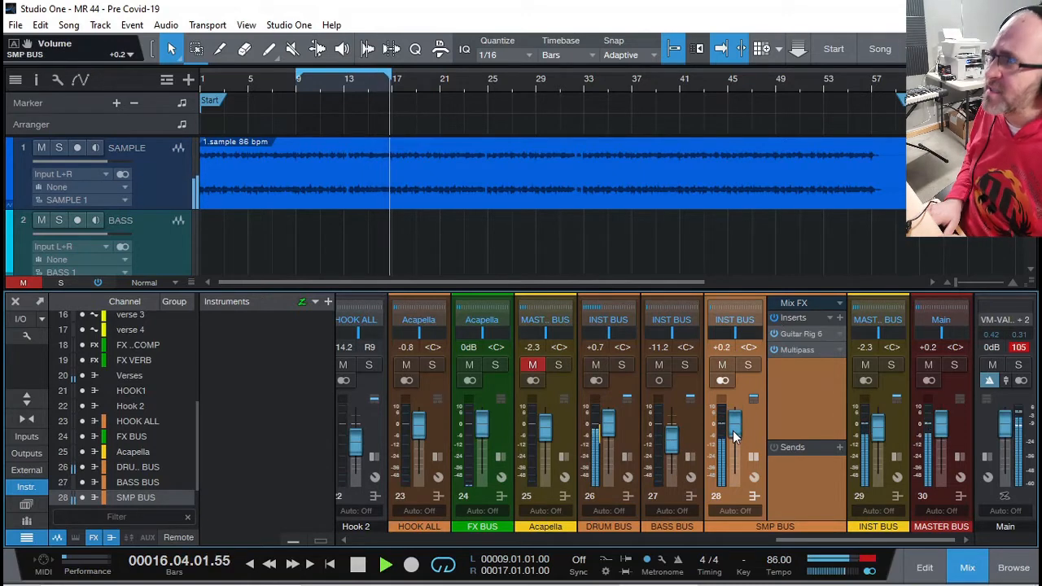